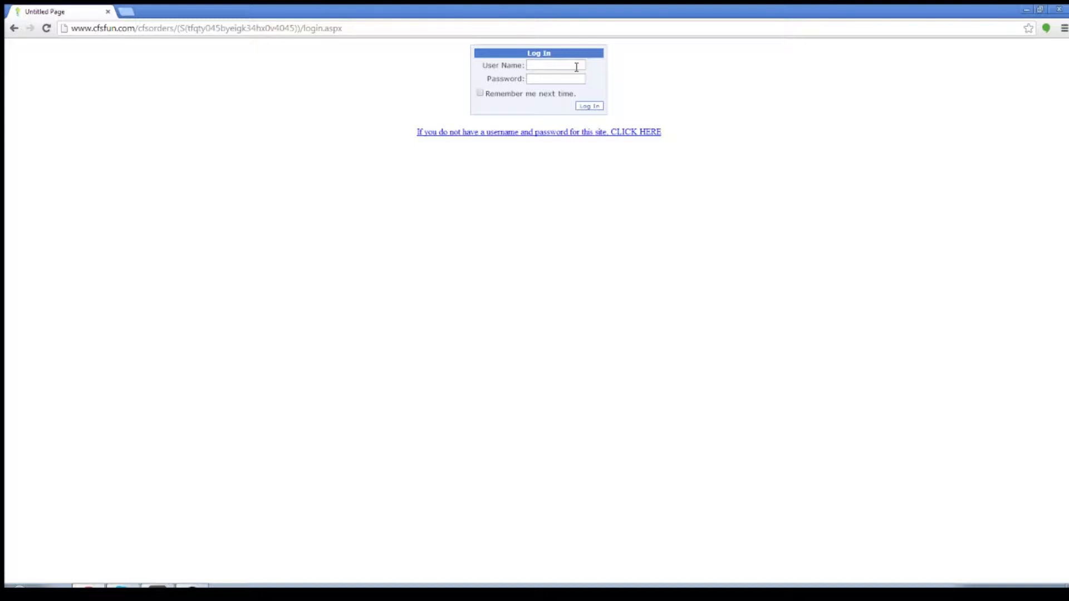
# Log in to the cfsfun.com/cfsorders site with the account's user name and password.
pyautogui.moveTo(176, 28); pyautogui.dragTo(71, 29)
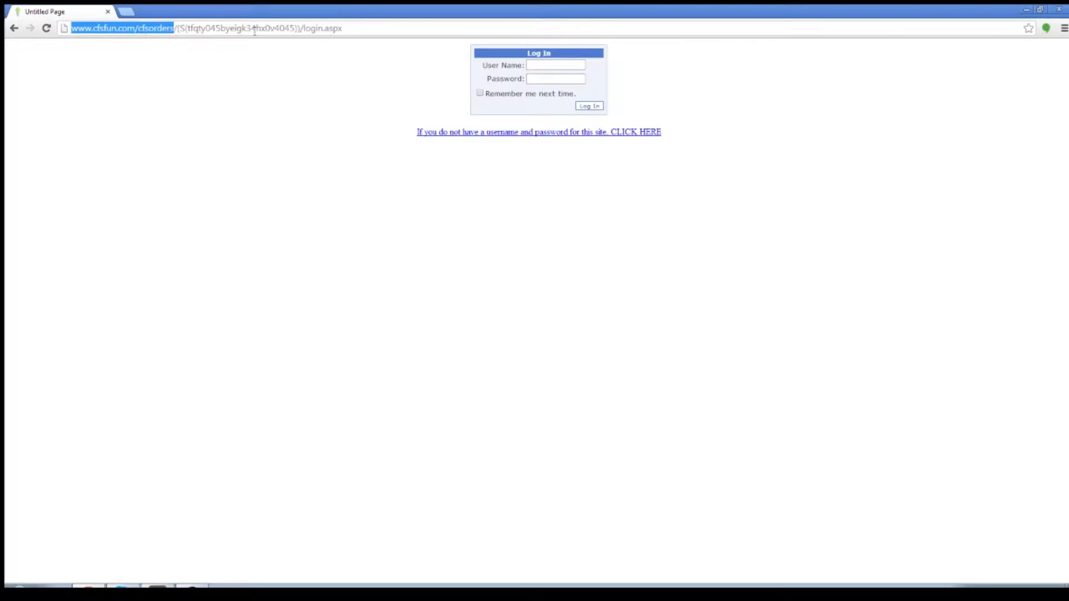
pyautogui.click(266, 87)
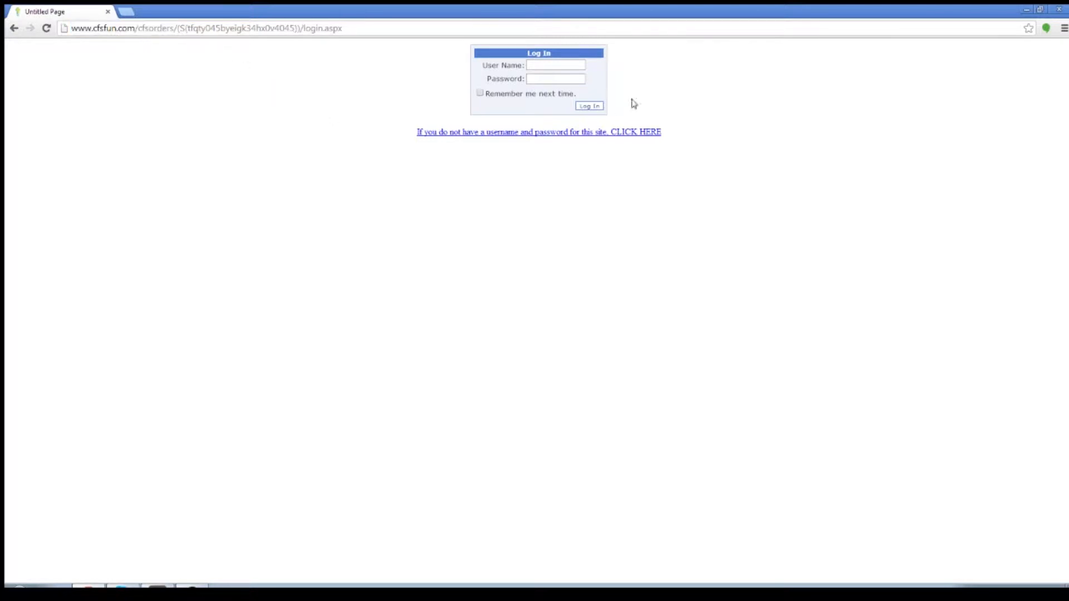
pyautogui.click(550, 68)
pyautogui.click(562, 78)
pyautogui.click(564, 67)
pyautogui.write('106')
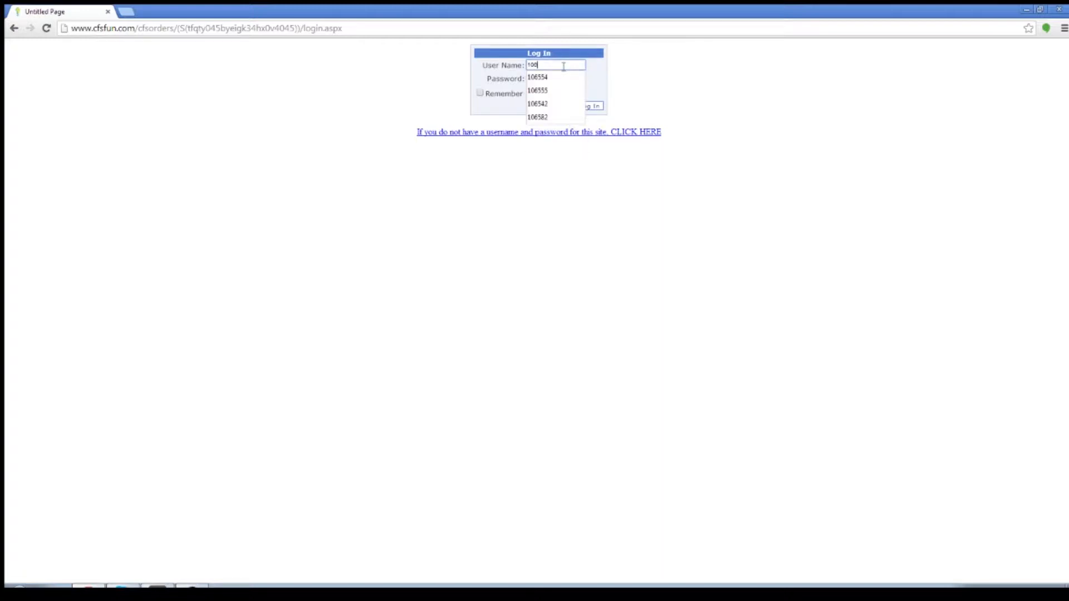
pyautogui.write('598')
pyautogui.click(572, 82)
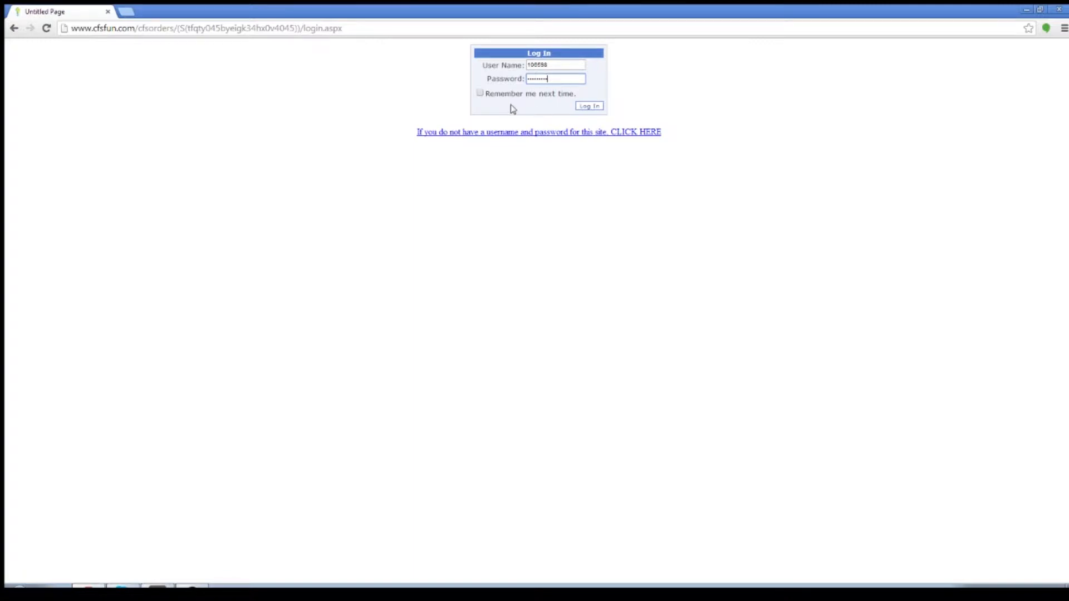
pyautogui.click(593, 108)
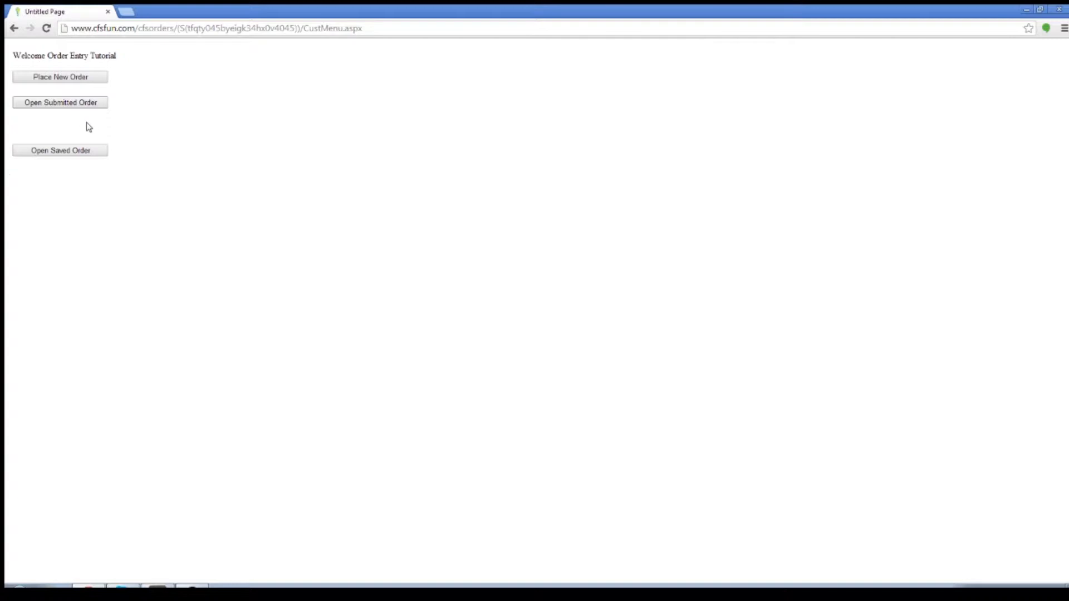
# Start a new order and keep Delectable $12.00 Fall 2013 as its brochure.
pyautogui.click(92, 82)
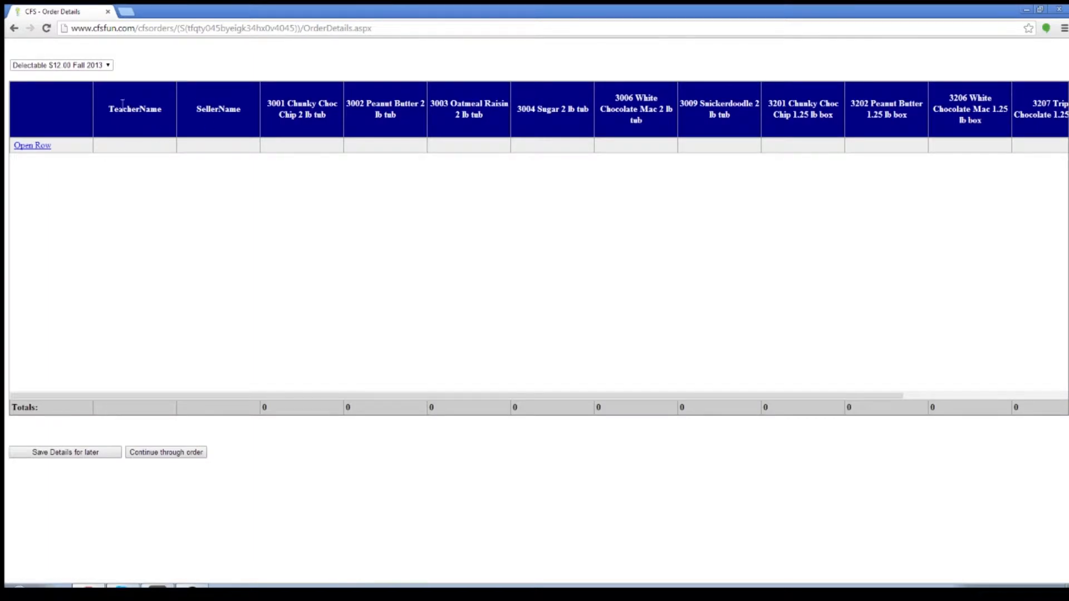
pyautogui.click(109, 66)
pyautogui.click(109, 66)
pyautogui.click(108, 66)
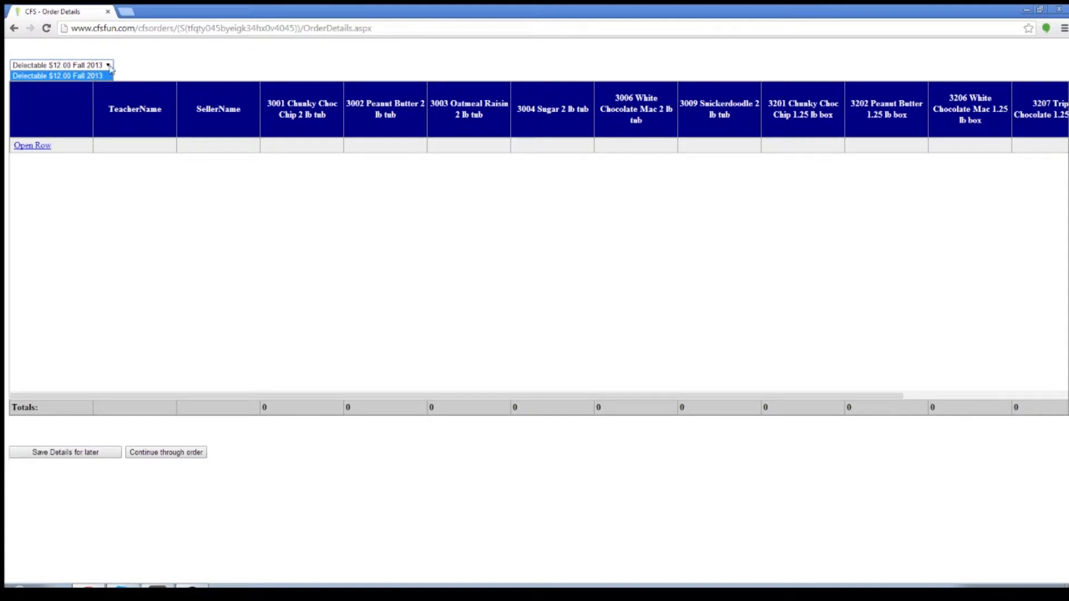
pyautogui.click(110, 69)
pyautogui.click(105, 69)
pyautogui.click(109, 70)
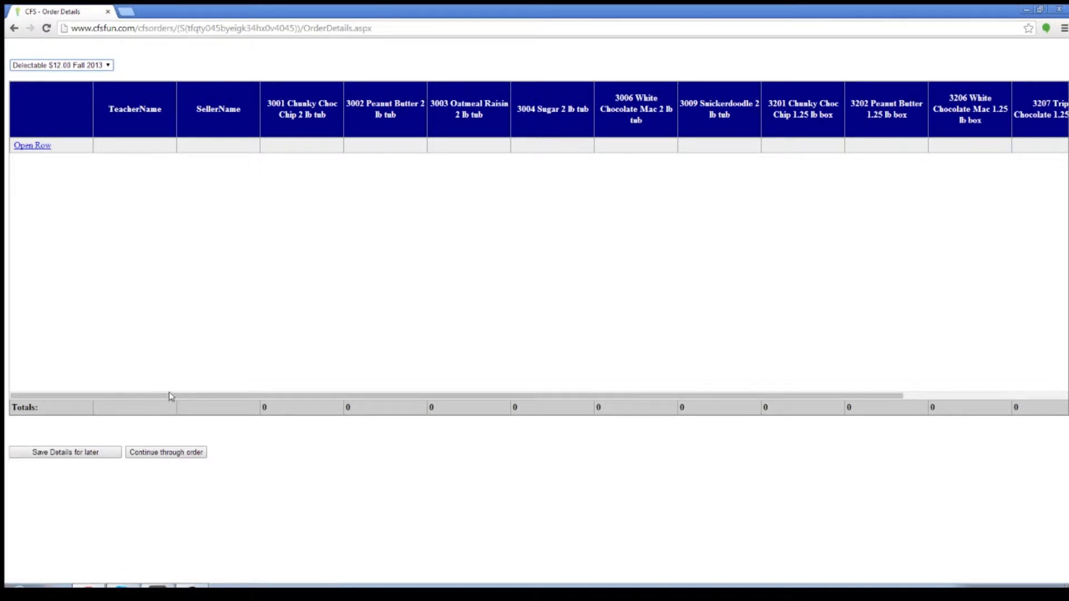
pyautogui.moveTo(175, 399); pyautogui.dragTo(141, 406)
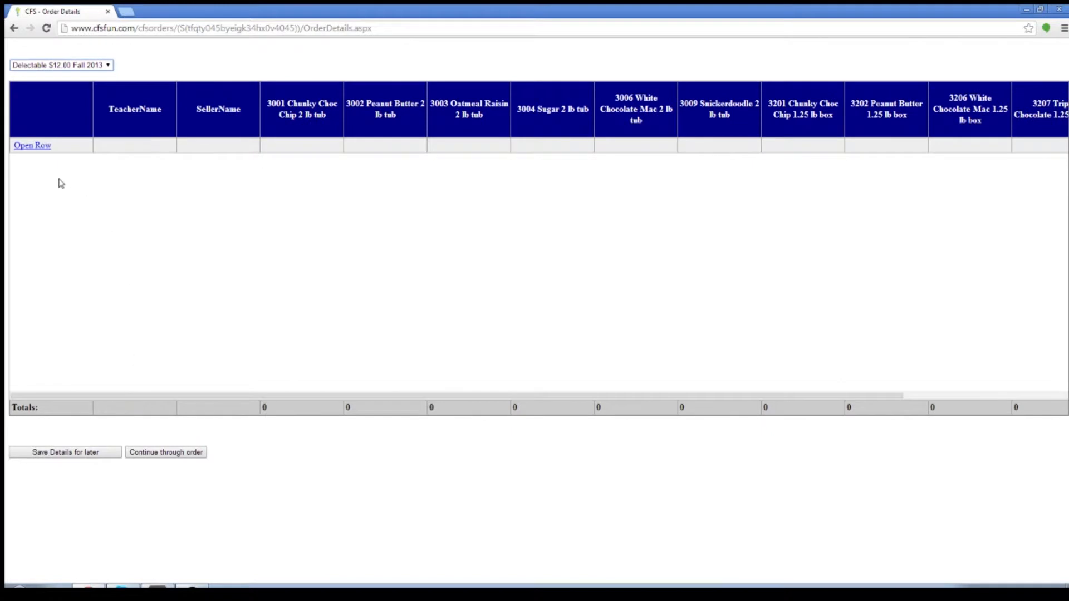
# Open the first order row and enter the teacher's full name and the seller's full name.
pyautogui.click(38, 146)
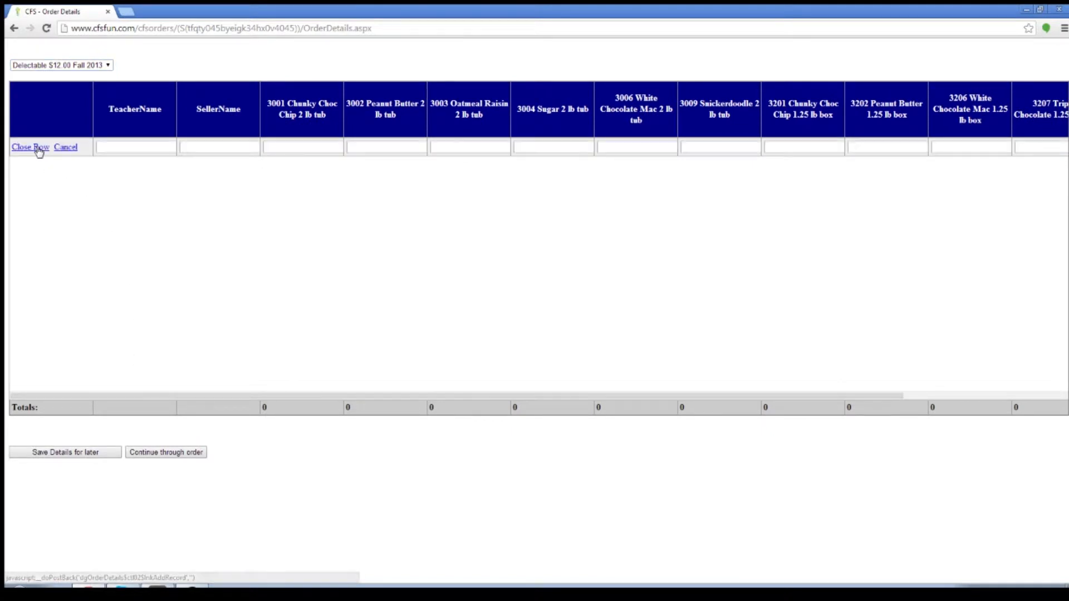
pyautogui.click(137, 147)
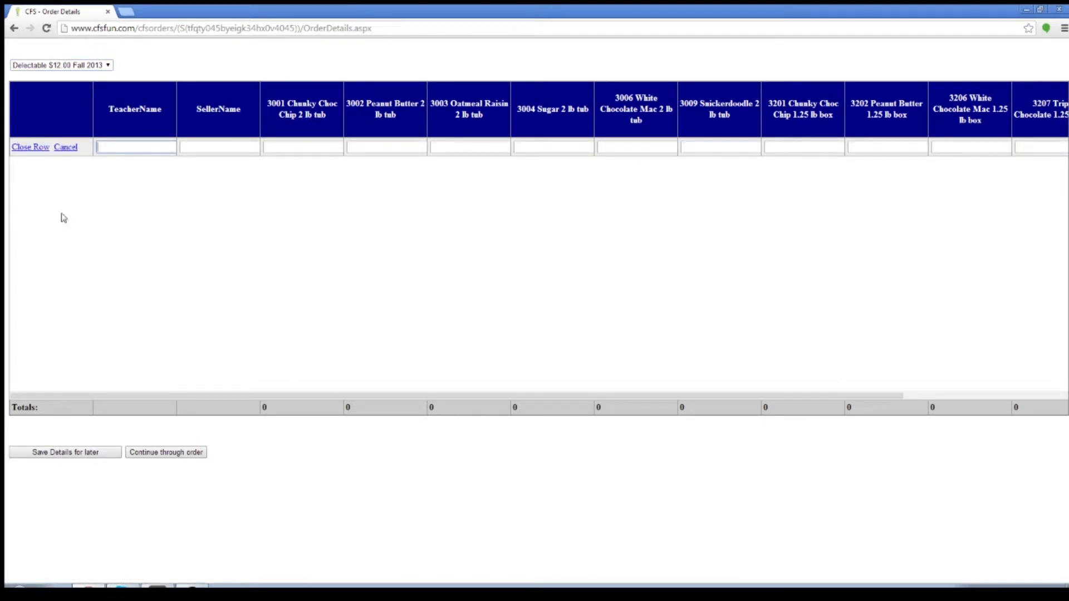
pyautogui.click(158, 150)
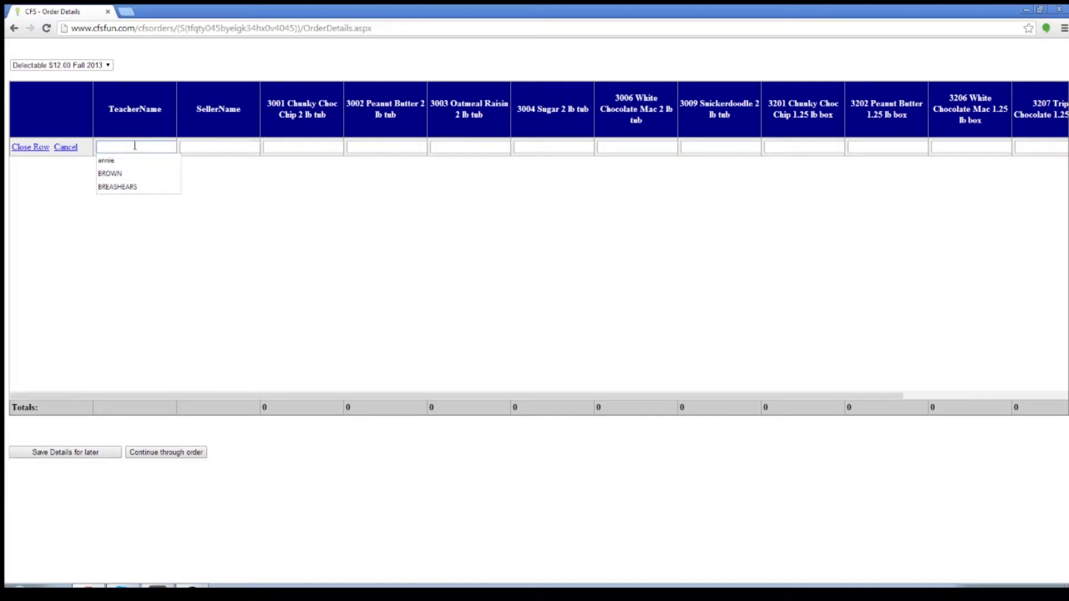
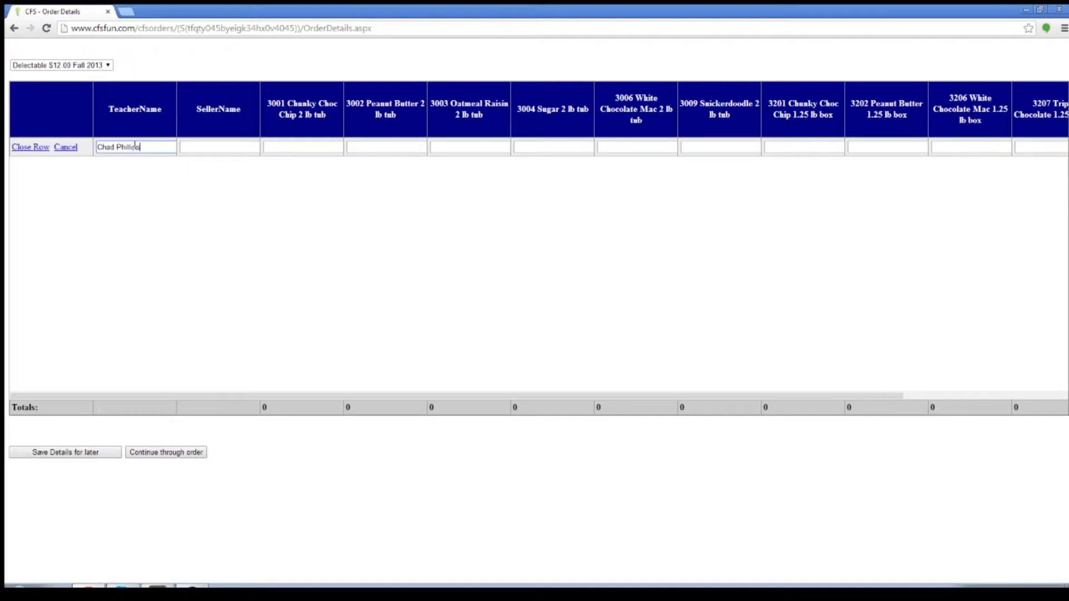
pyautogui.press('Tab')
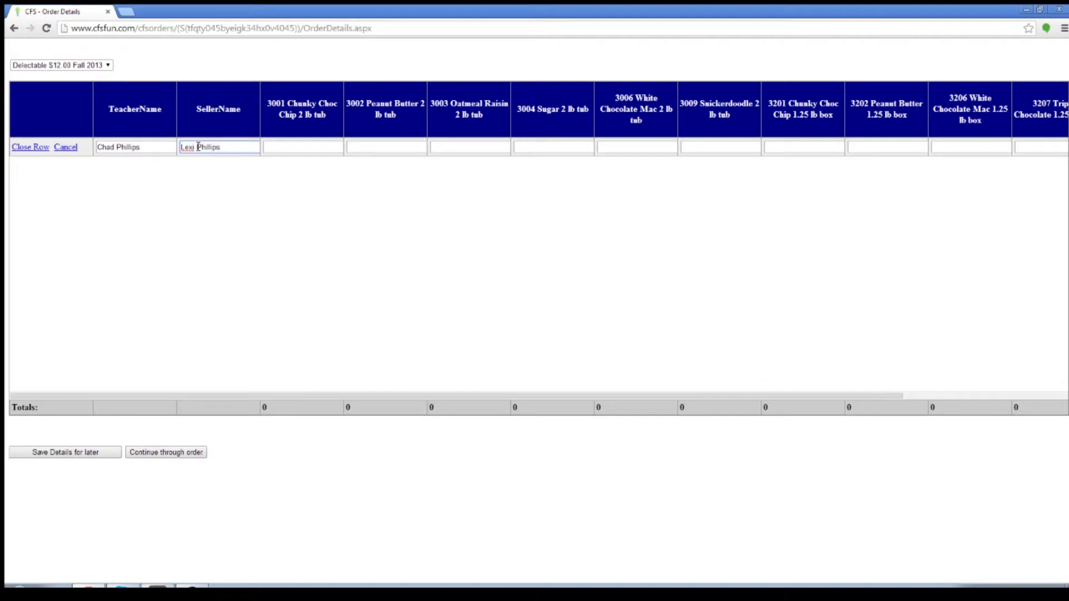
pyautogui.press('Tab')
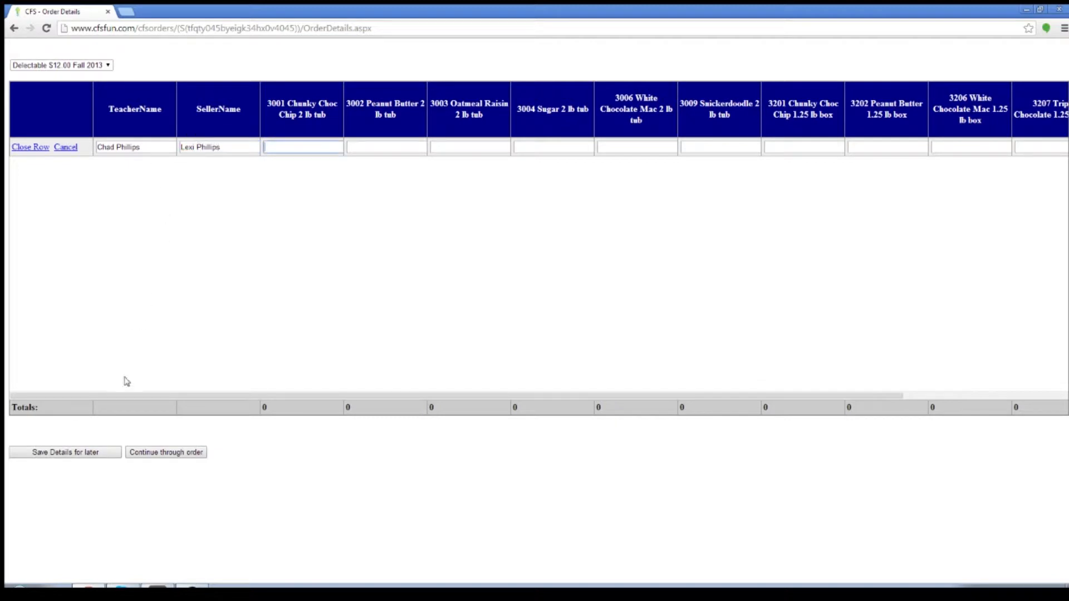
pyautogui.moveTo(136, 396); pyautogui.dragTo(172, 410)
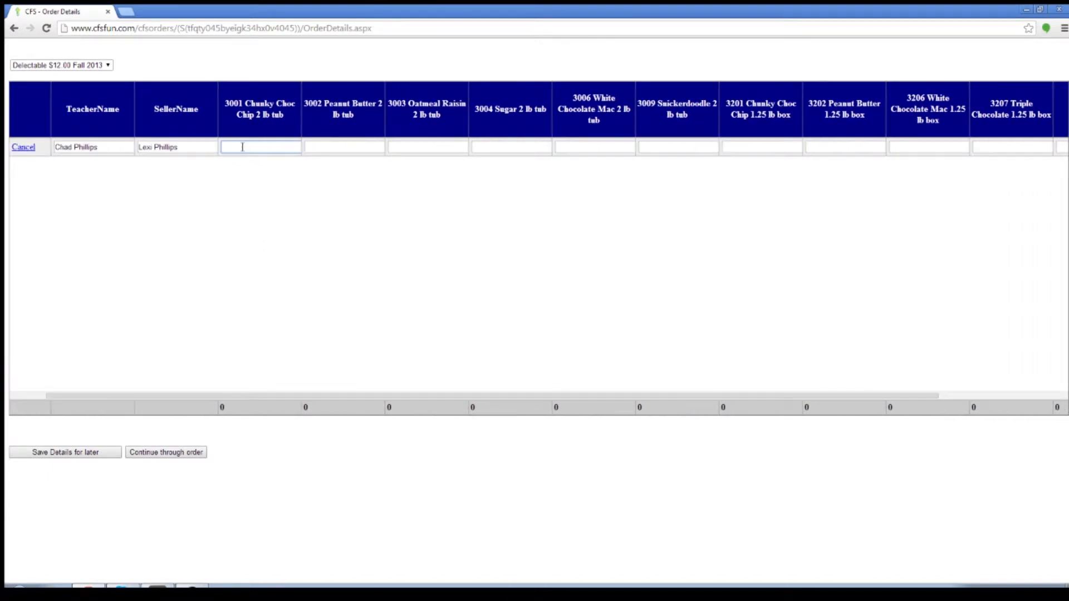
pyautogui.click(195, 148)
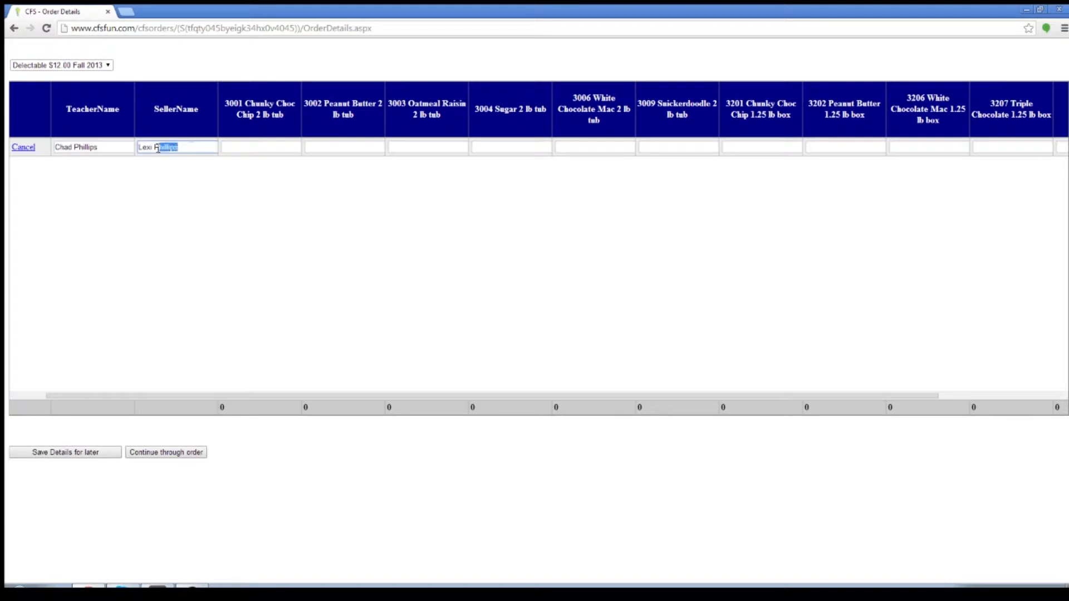
pyautogui.moveTo(187, 150); pyautogui.dragTo(138, 147)
pyautogui.click(272, 141)
# Enter the 2 lb tub quantities: 3001 as 10, 3002 as 6, 3003 as 4, 3004 as 3, 3006 as 12 and 3009 as 8.
pyautogui.click(259, 145)
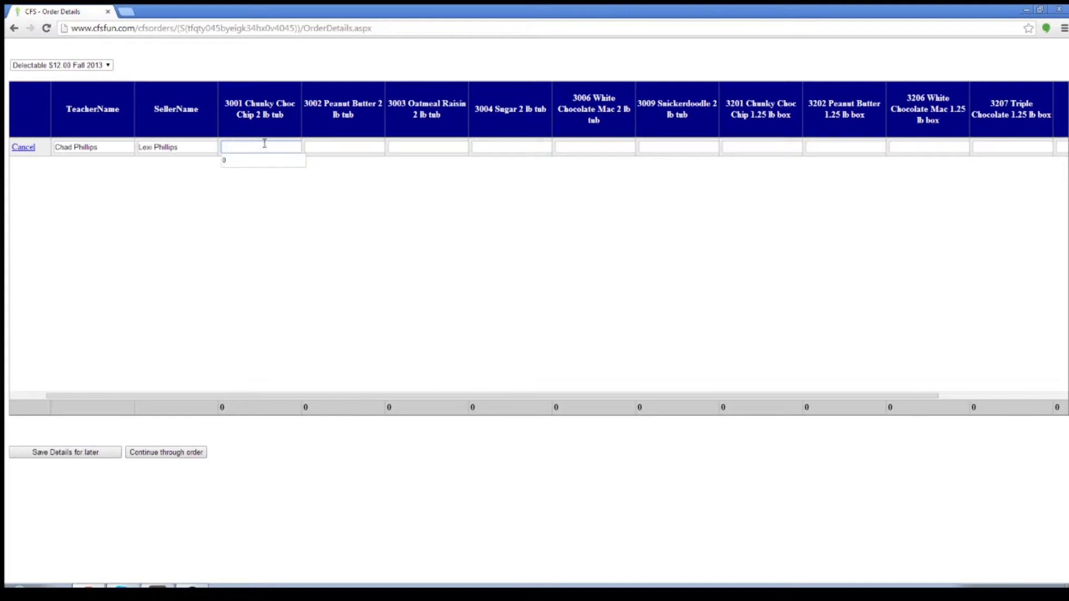
pyautogui.write('10')
pyautogui.press('Tab')
pyautogui.write('6')
pyautogui.press('Tab')
pyautogui.write('4')
pyautogui.press('Tab')
pyautogui.write('3')
pyautogui.press('Tab')
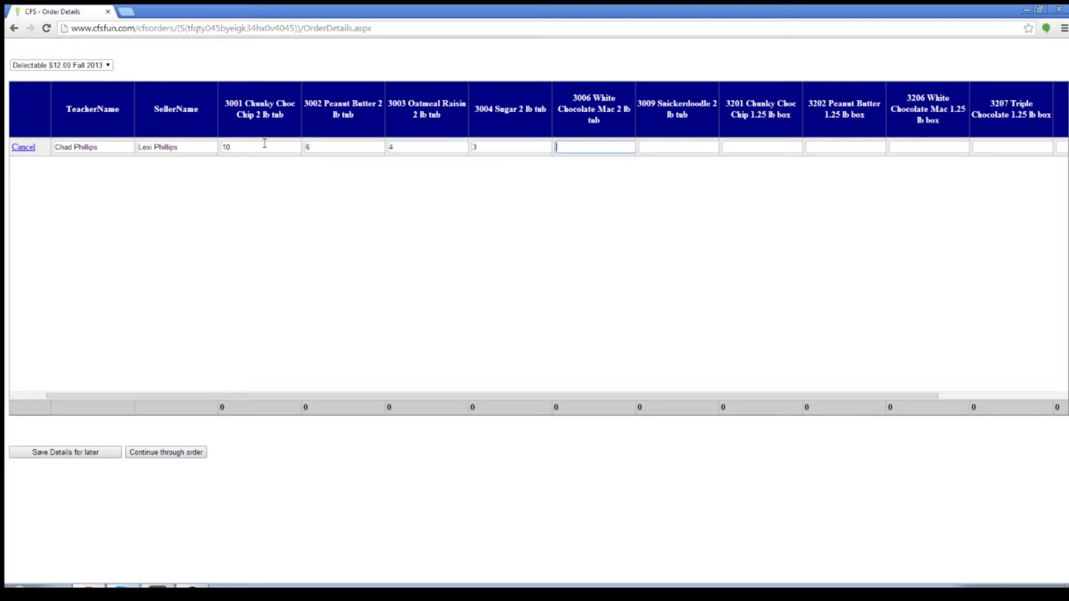
pyautogui.press('Tab')
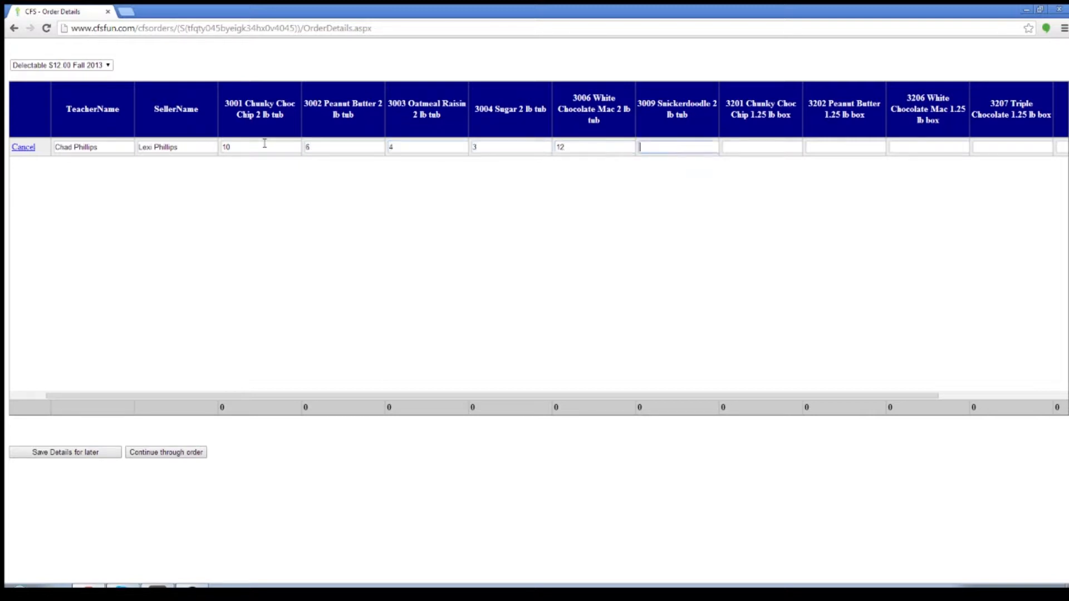
pyautogui.write('8')
pyautogui.press('Tab')
# Enter the 1.25 lb box quantities: 3201 as 4, 3202 as 5, 3206 as 6 and 3207 as 4.
pyautogui.write('4')
pyautogui.press('Tab')
pyautogui.press('Tab')
pyautogui.press('Tab')
pyautogui.write('4')
pyautogui.press('Tab')
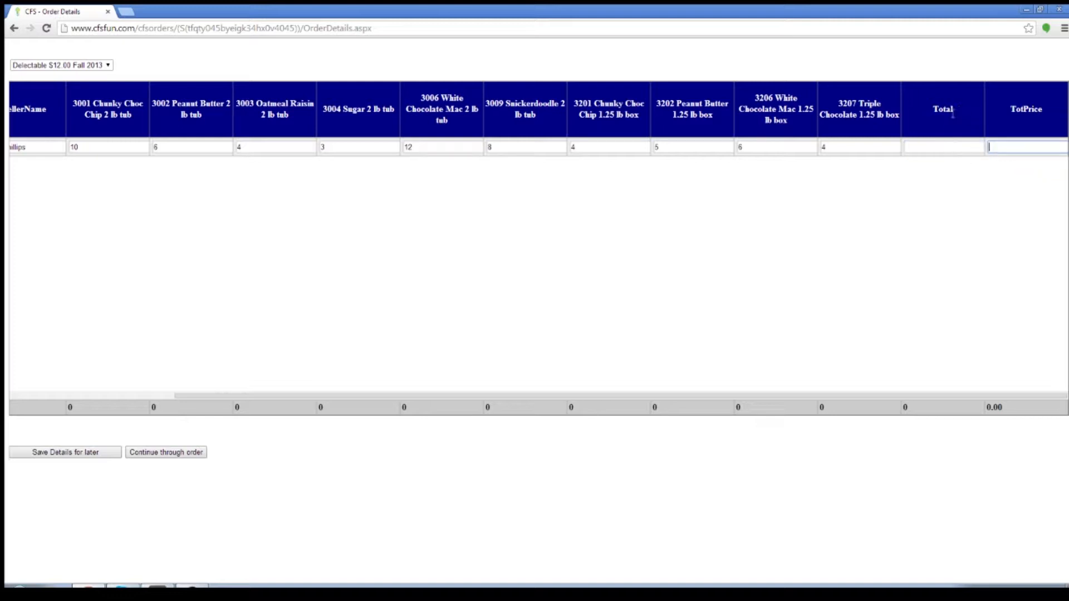
# Close the first seller's row without entering anything in the Total and TotPrice fields.
pyautogui.click(960, 149)
pyautogui.click(998, 149)
pyautogui.click(967, 149)
pyautogui.click(1007, 150)
pyautogui.click(965, 150)
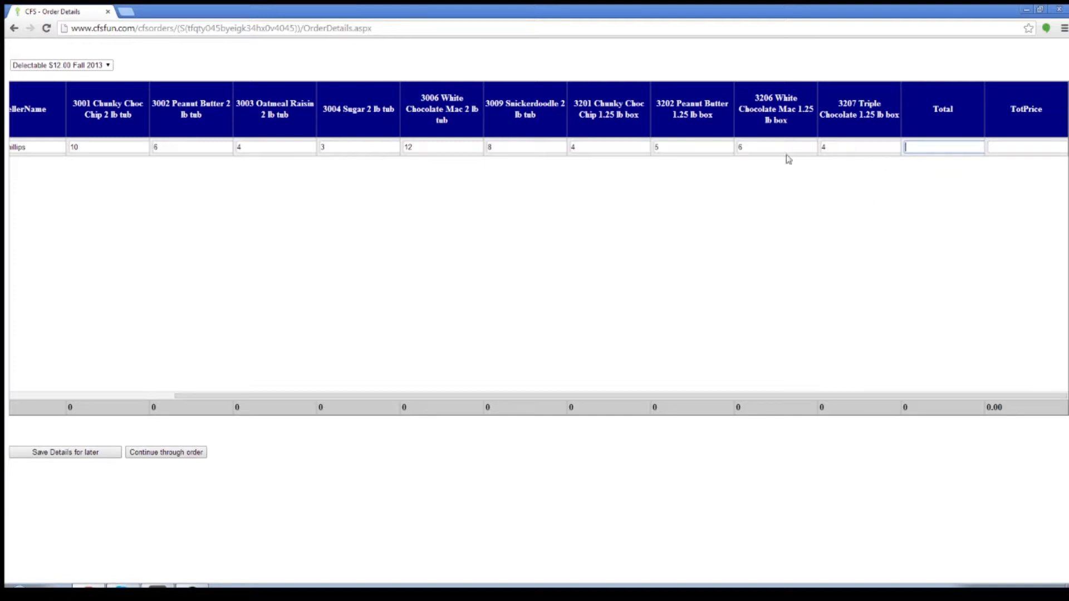
pyautogui.click(848, 148)
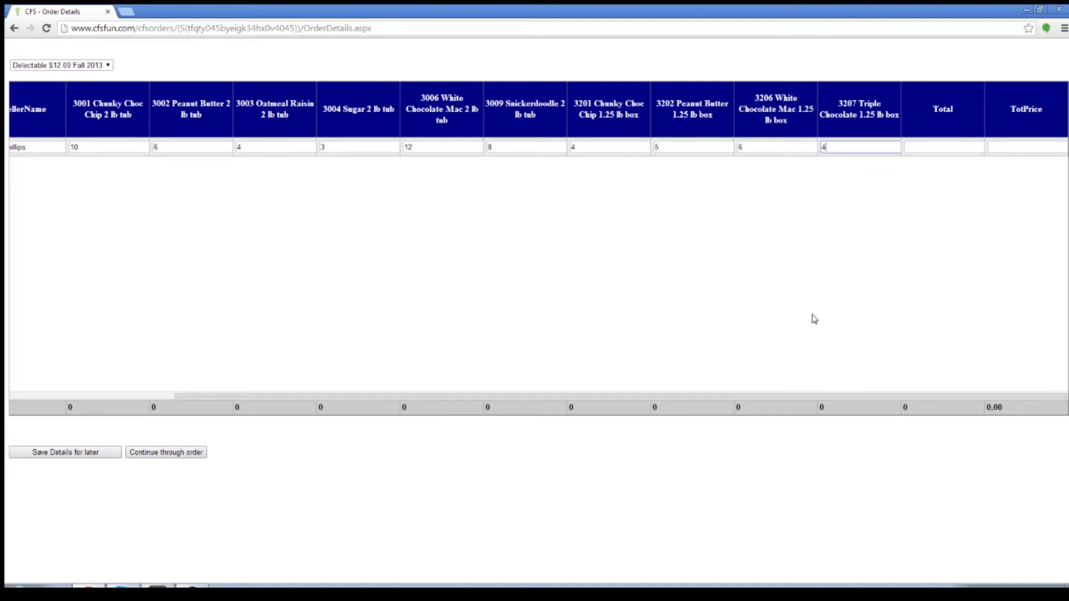
pyautogui.moveTo(786, 394); pyautogui.dragTo(398, 399)
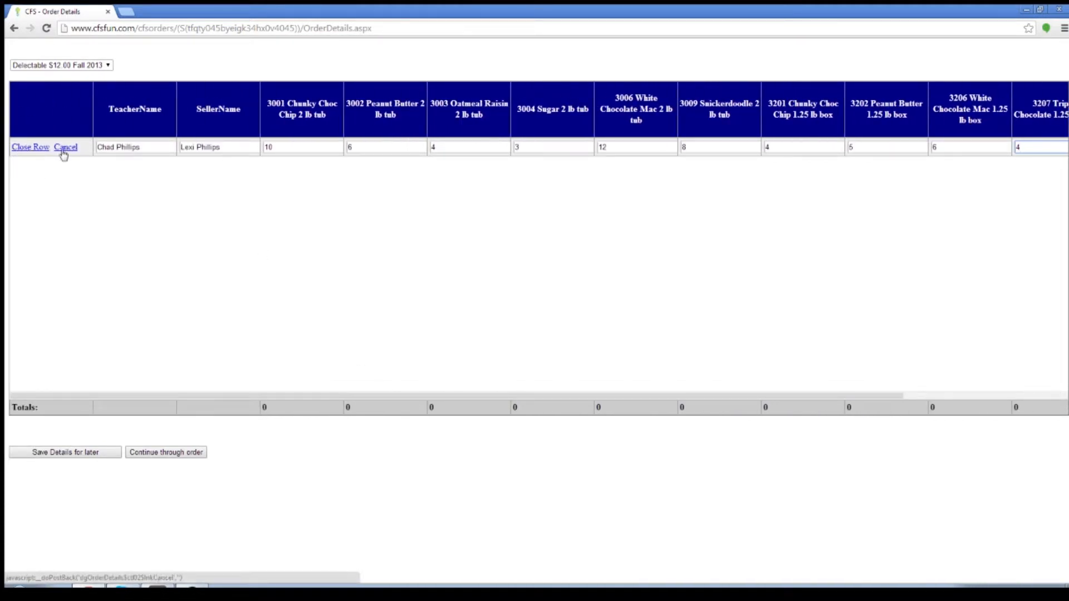
pyautogui.click(31, 148)
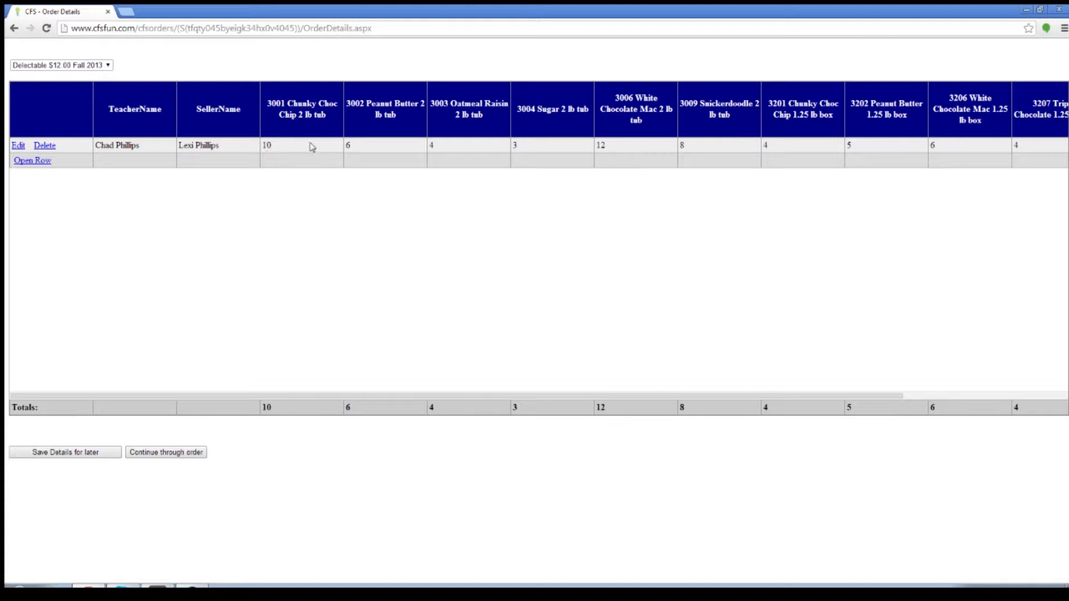
# Review the first seller's saved quantities along with the row's Total and TotPrice.
pyautogui.moveTo(267, 145); pyautogui.dragTo(288, 143)
pyautogui.click(295, 191)
pyautogui.moveTo(173, 397); pyautogui.dragTo(493, 398)
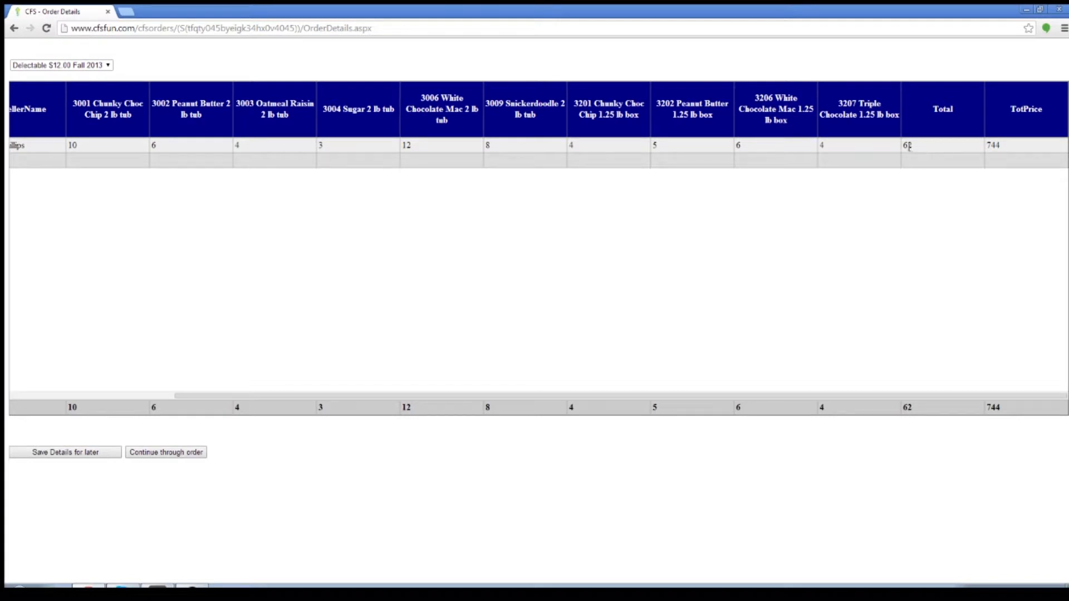
pyautogui.moveTo(997, 143); pyautogui.dragTo(962, 148)
pyautogui.click(948, 148)
# Open a second order row and copy the teacher's name into it from the first row.
pyautogui.moveTo(667, 396); pyautogui.dragTo(501, 401)
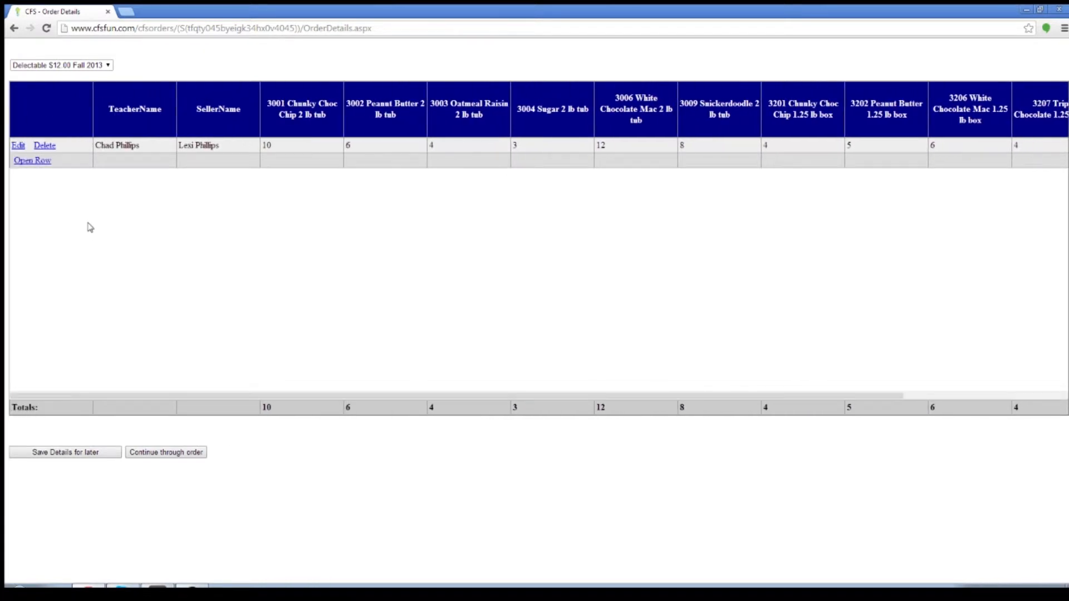
pyautogui.click(39, 162)
pyautogui.click(119, 162)
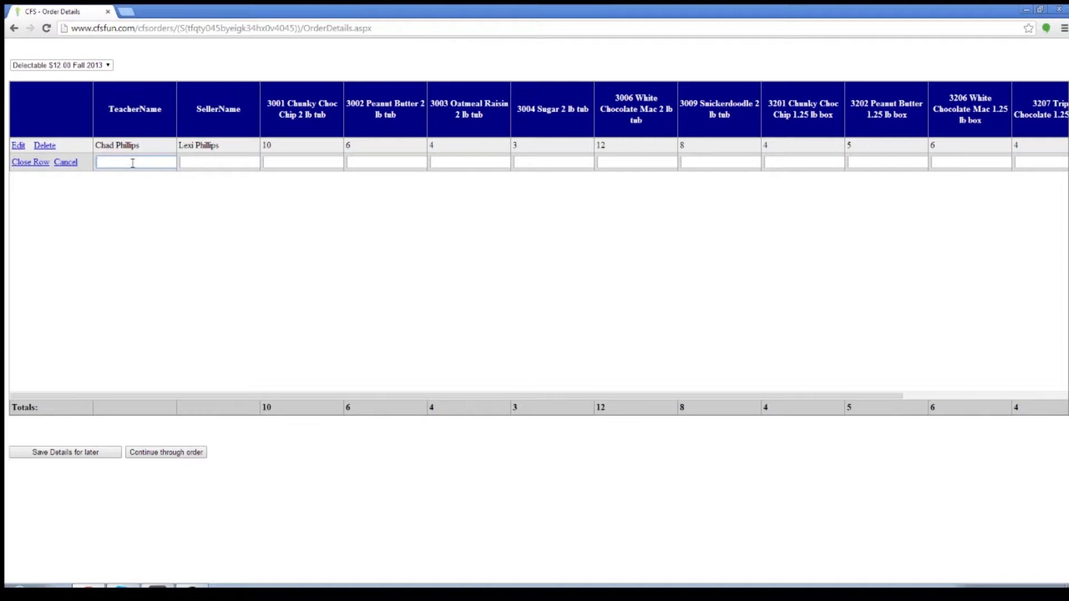
pyautogui.moveTo(146, 145); pyautogui.dragTo(96, 149)
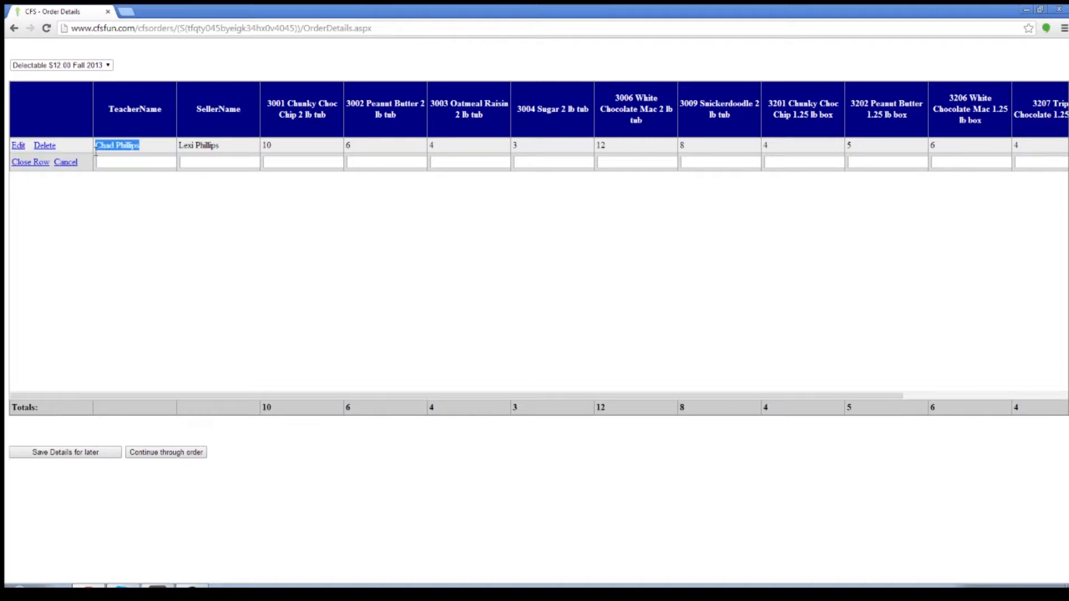
pyautogui.rightClick(104, 149)
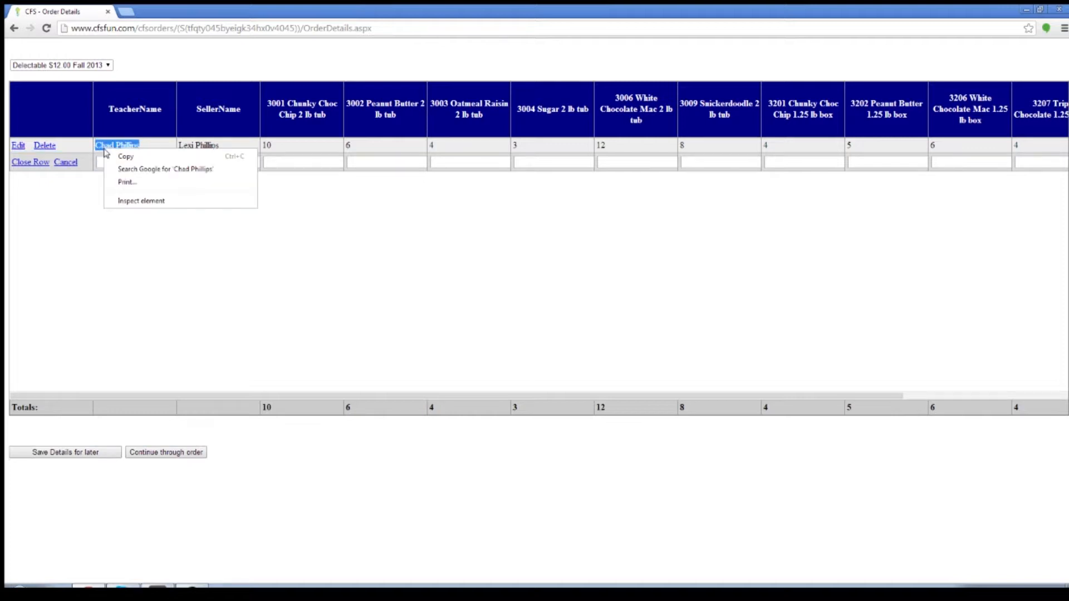
pyautogui.click(134, 157)
pyautogui.click(151, 162)
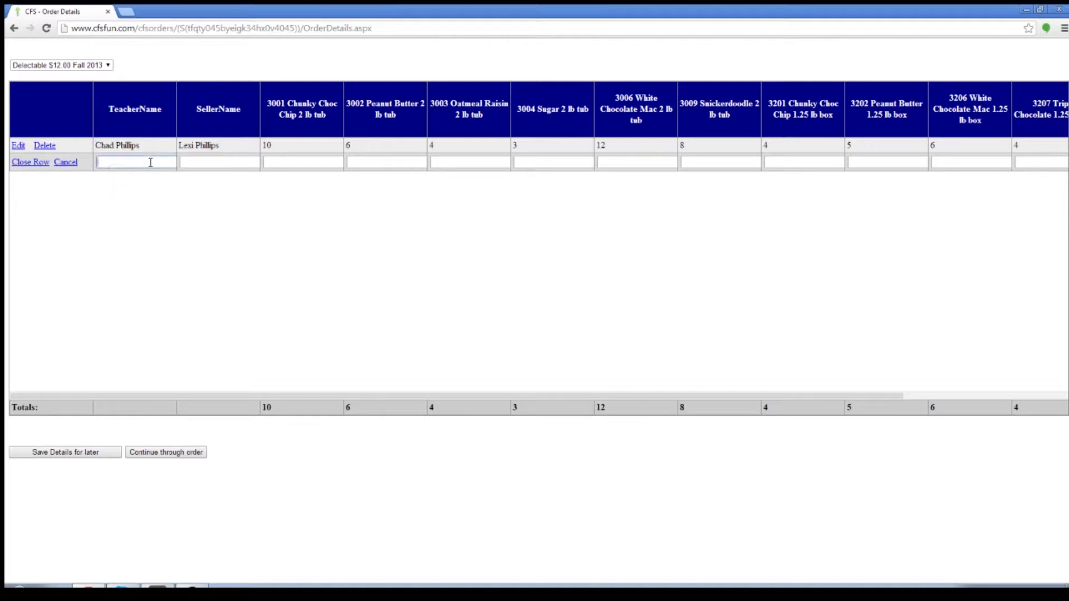
pyautogui.rightClick(137, 166)
pyautogui.click(179, 232)
# Enter the second seller's full name with a quantity of 2 for 3001 Chunky Choc Chip, and close the row.
pyautogui.press('Tab')
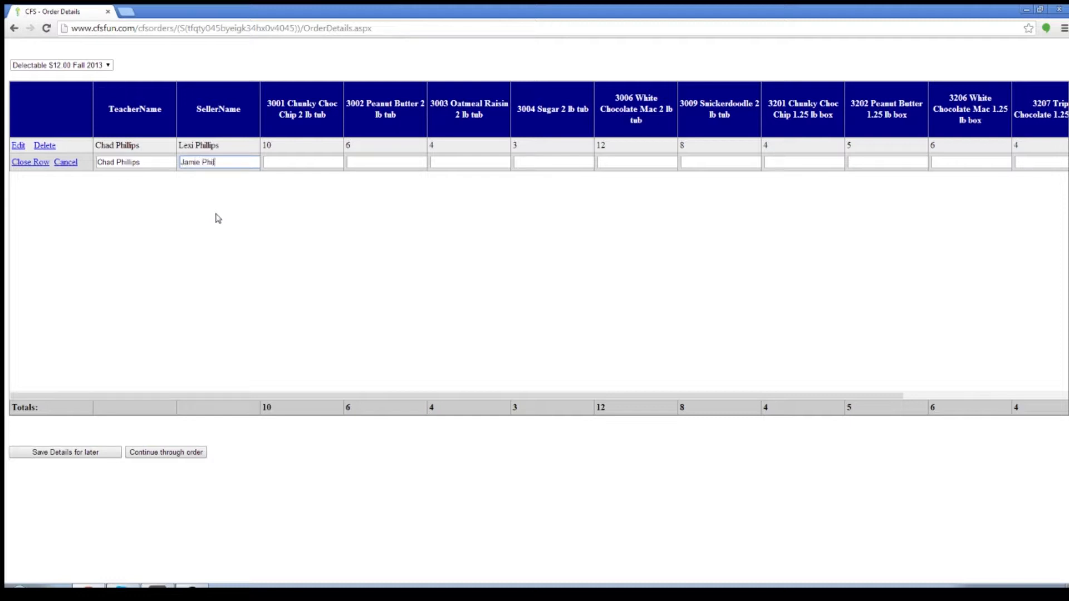
pyautogui.press('Tab')
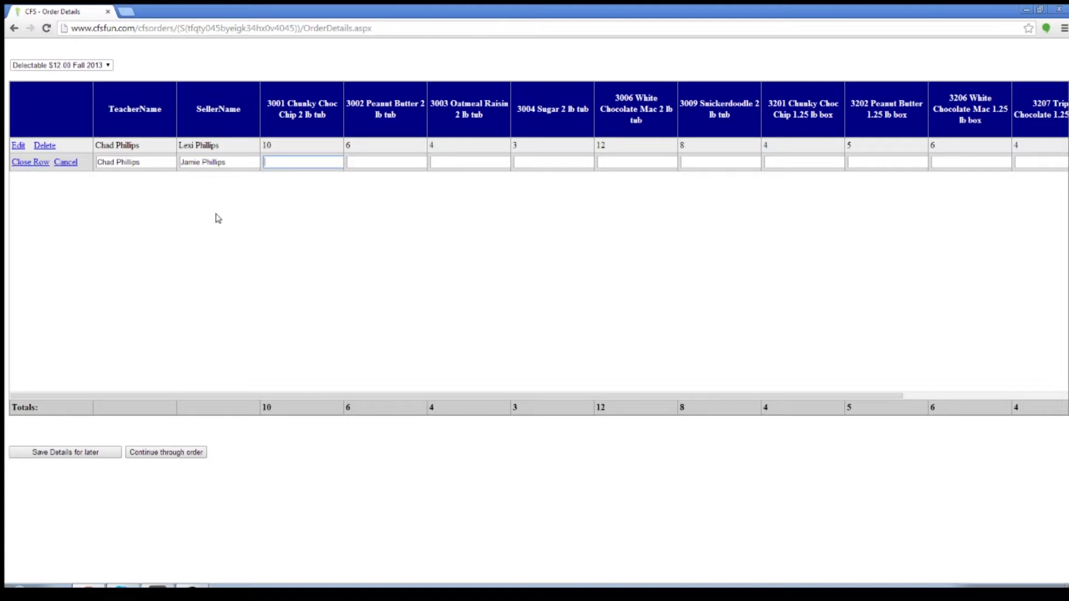
pyautogui.press('Tab')
pyautogui.click(31, 163)
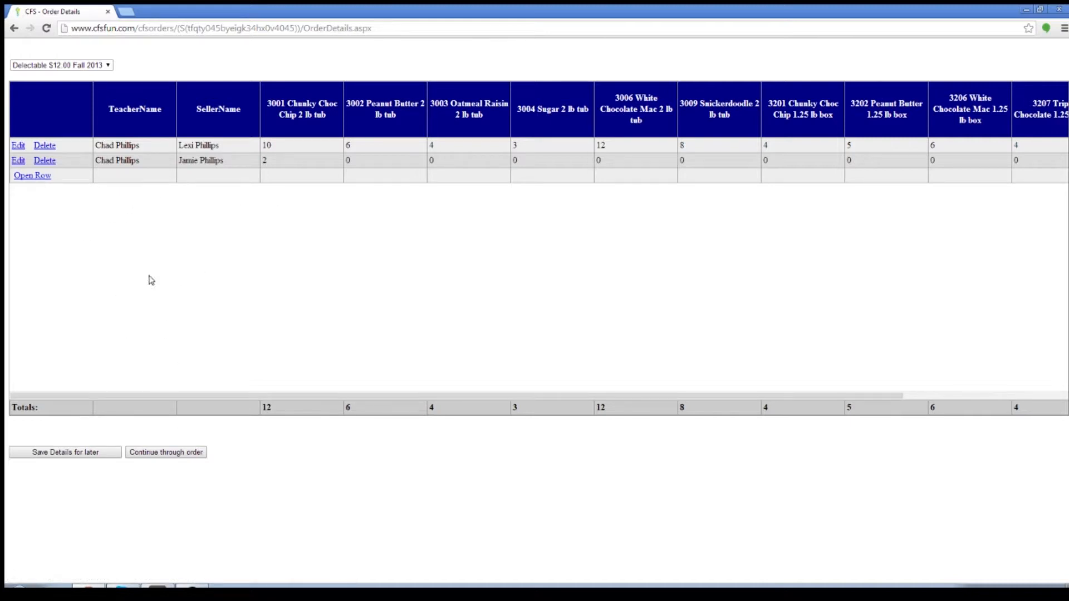
# Save the order details for later, and open a third row with the teacher's and third seller's full names.
pyautogui.click(87, 458)
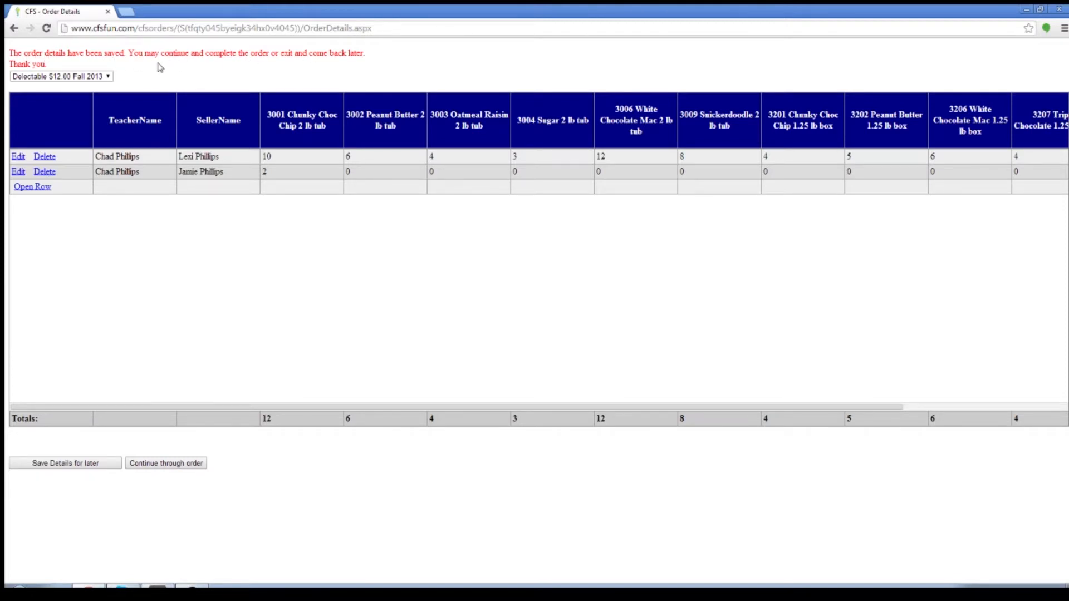
pyautogui.click(43, 195)
pyautogui.click(137, 189)
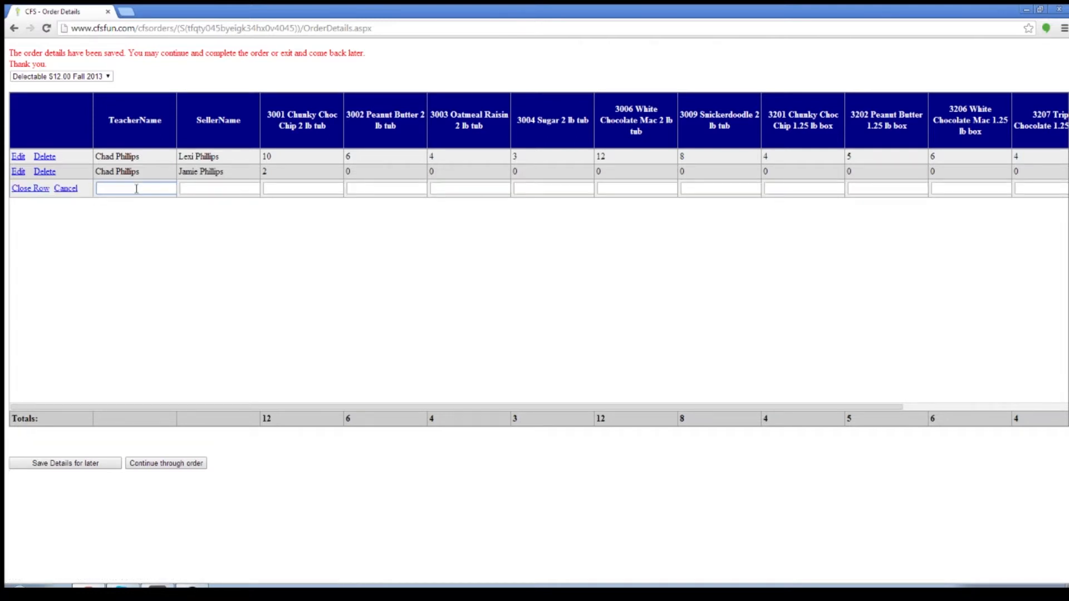
pyautogui.press('Tab')
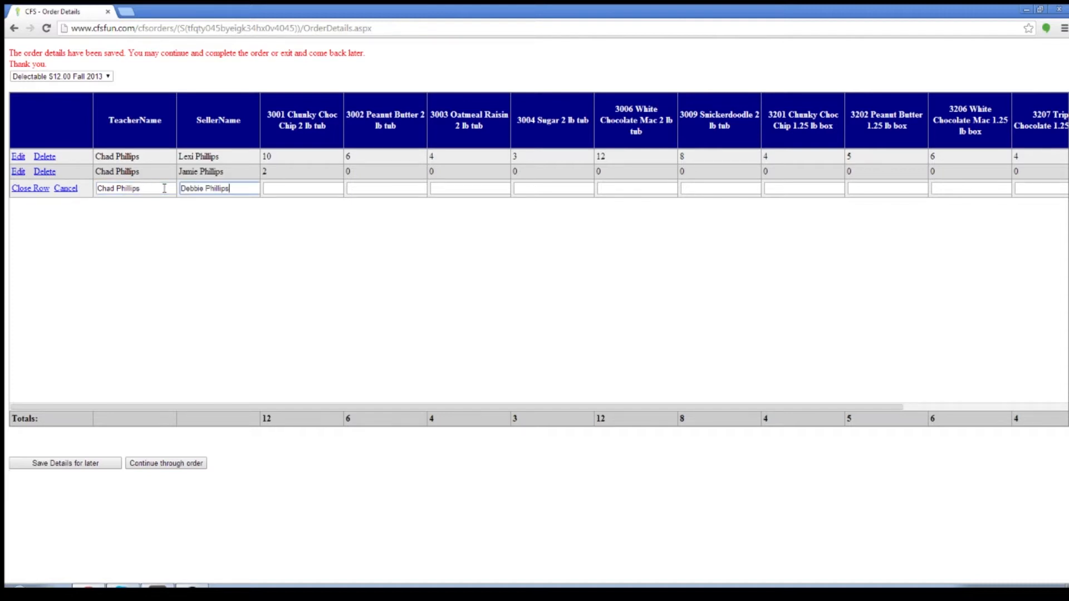
# Enter quantities of 2 for 3001 Chunky Choc Chip and 4 for 3002 Peanut Butter in the third row, and close it.
pyautogui.press('Tab')
pyautogui.press('Tab')
pyautogui.press('Tab')
pyautogui.click(145, 251)
pyautogui.click(90, 468)
pyautogui.click(31, 189)
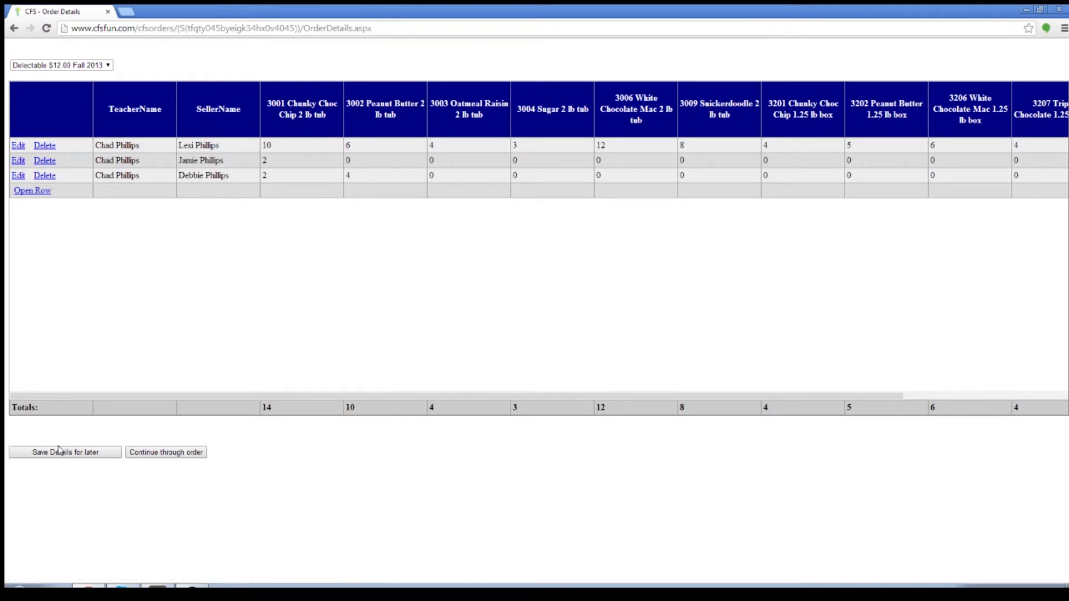
# Continue through the order and review the item quantities and the notice about verifying the order before submission.
pyautogui.click(183, 455)
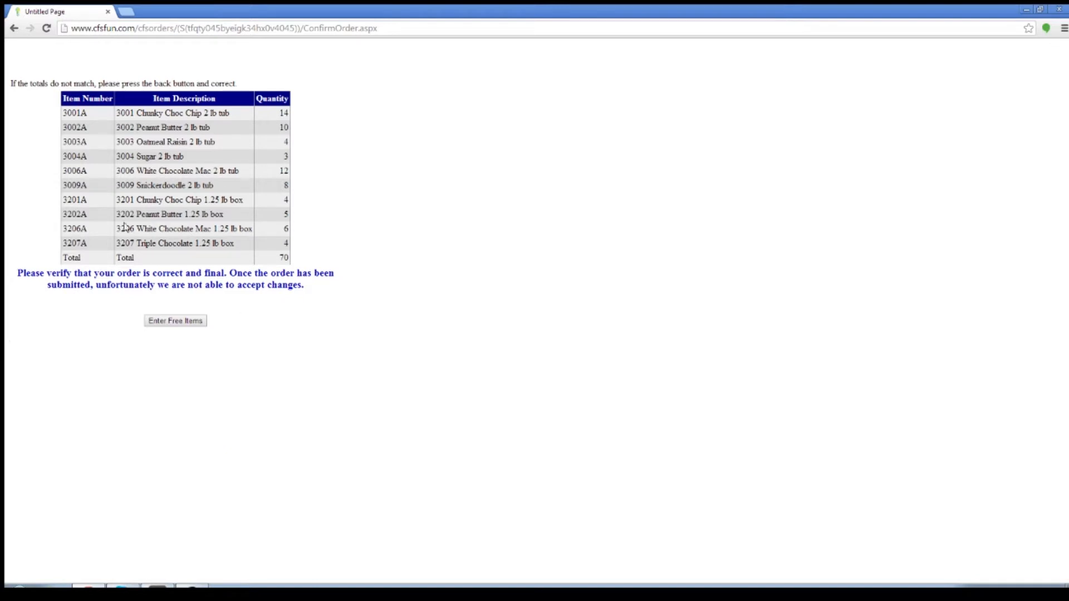
pyautogui.moveTo(19, 279); pyautogui.dragTo(298, 286)
pyautogui.click(328, 308)
pyautogui.moveTo(313, 290); pyautogui.dragTo(19, 274)
pyautogui.click(198, 290)
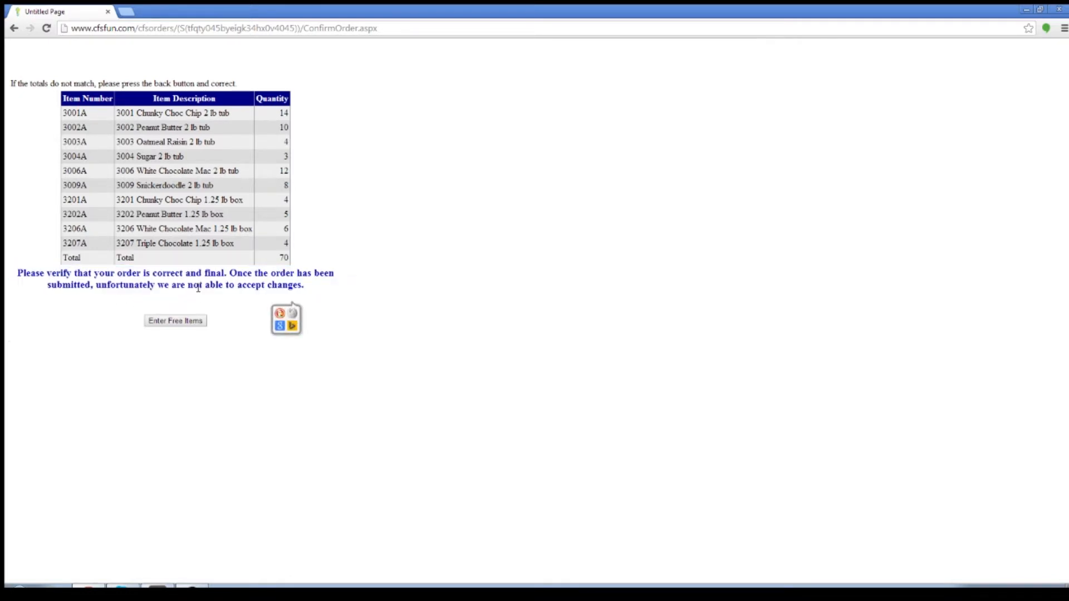
# Proceed to the free items entry and review the listed seller and their free item total.
pyautogui.click(177, 321)
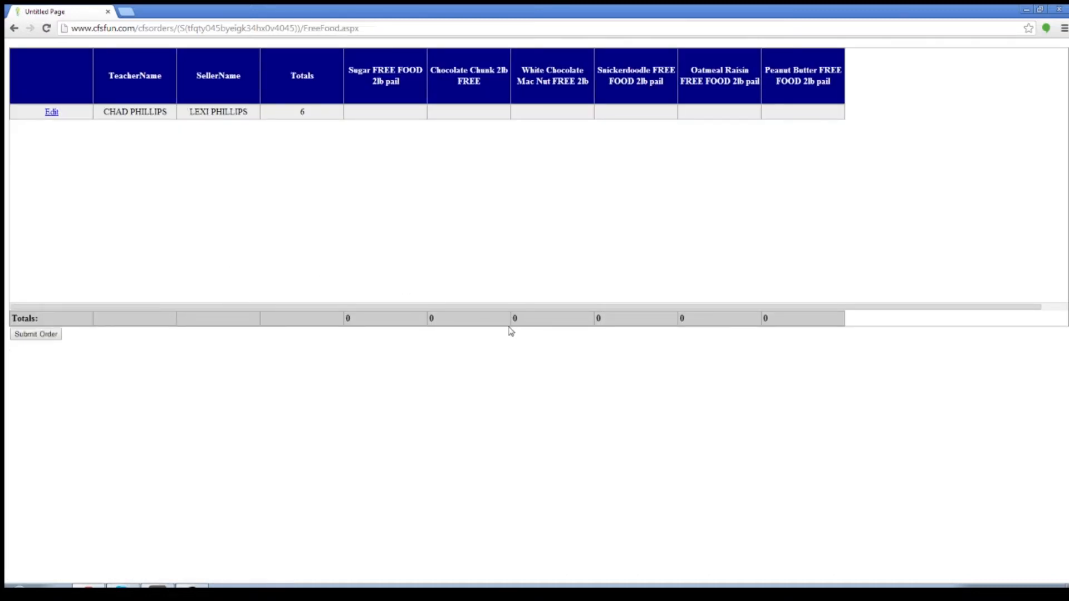
pyautogui.moveTo(466, 308); pyautogui.dragTo(407, 236)
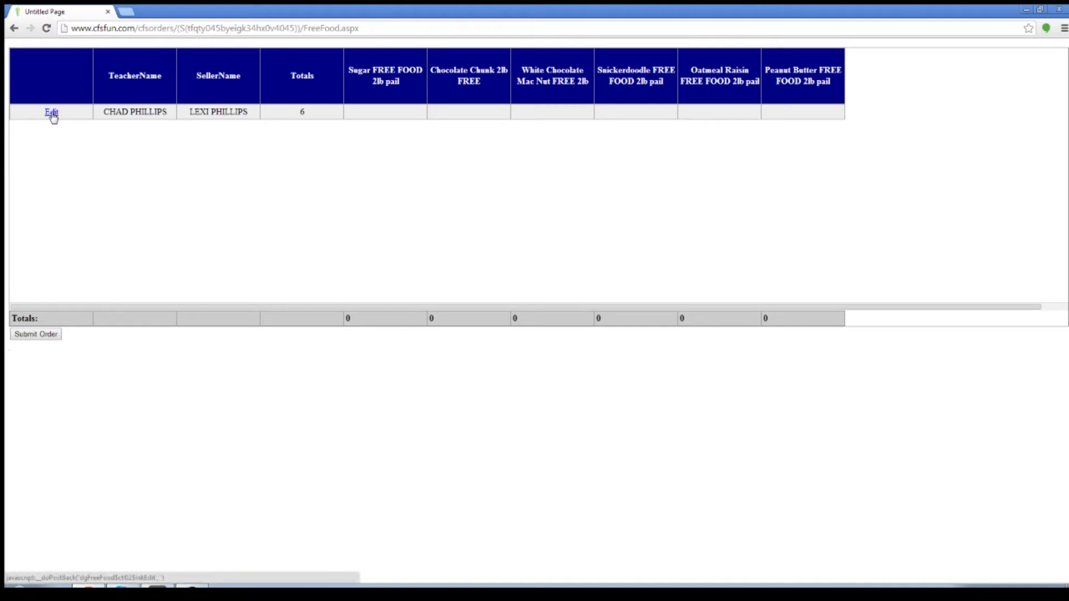
pyautogui.moveTo(248, 113); pyautogui.dragTo(189, 114)
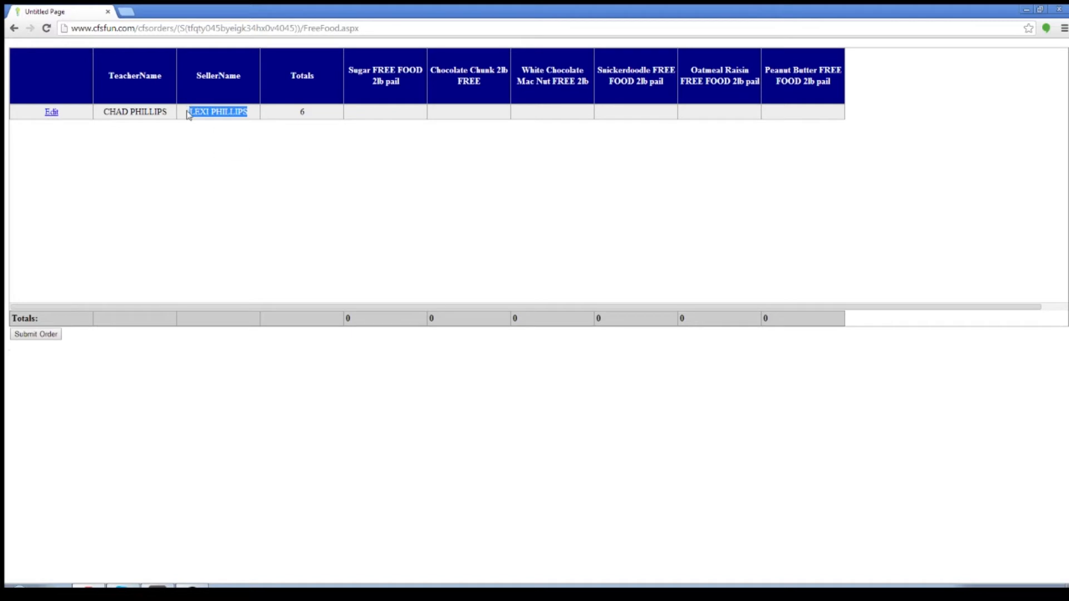
pyautogui.click(195, 170)
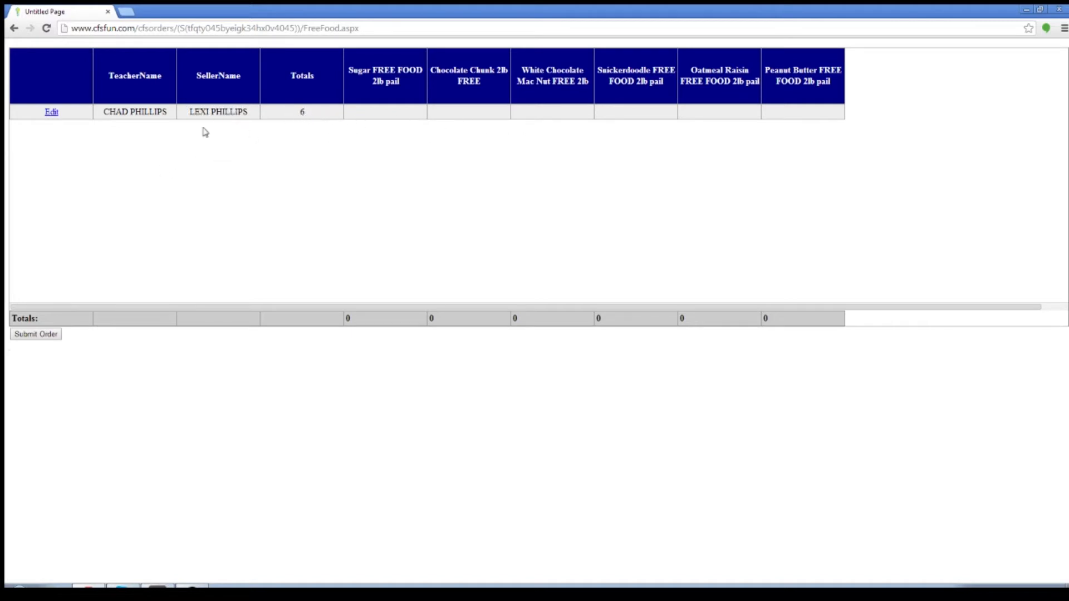
# Give the seller 3 free Chocolate Chunk, 2 free White Chocolate Mac Nut and 1 free Peanut Butter, and update the row.
pyautogui.click(52, 112)
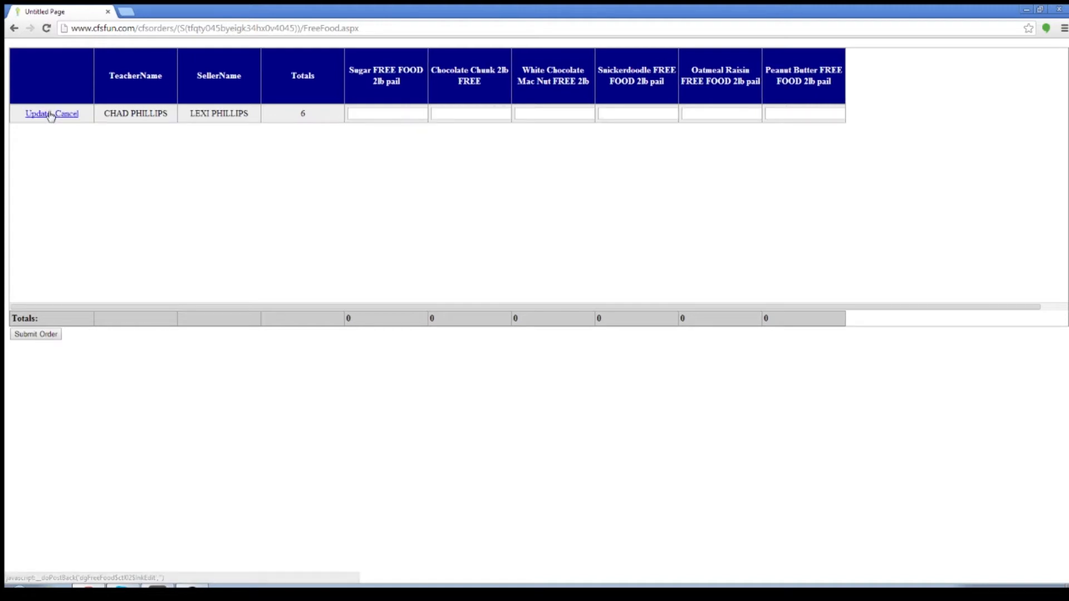
pyautogui.click(379, 113)
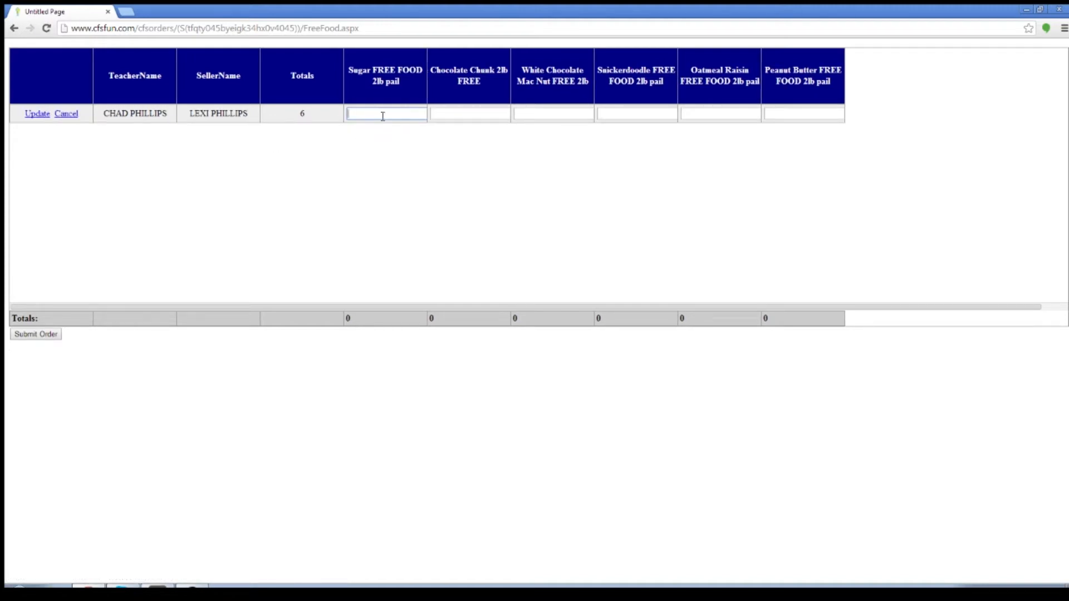
pyautogui.press('Tab')
pyautogui.press('Tab')
pyautogui.press('Tab')
pyautogui.press('Tab')
pyautogui.press('Tab')
pyautogui.write('1')
pyautogui.click(412, 186)
pyautogui.click(37, 115)
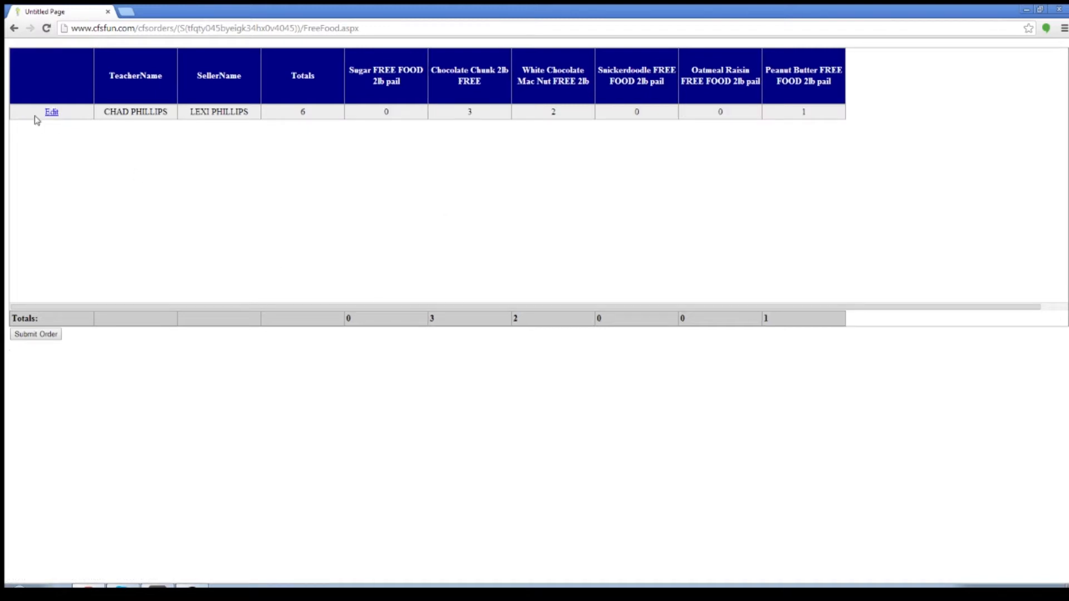
# Check the invoice email address in the ship-to information and submit the order.
pyautogui.click(30, 336)
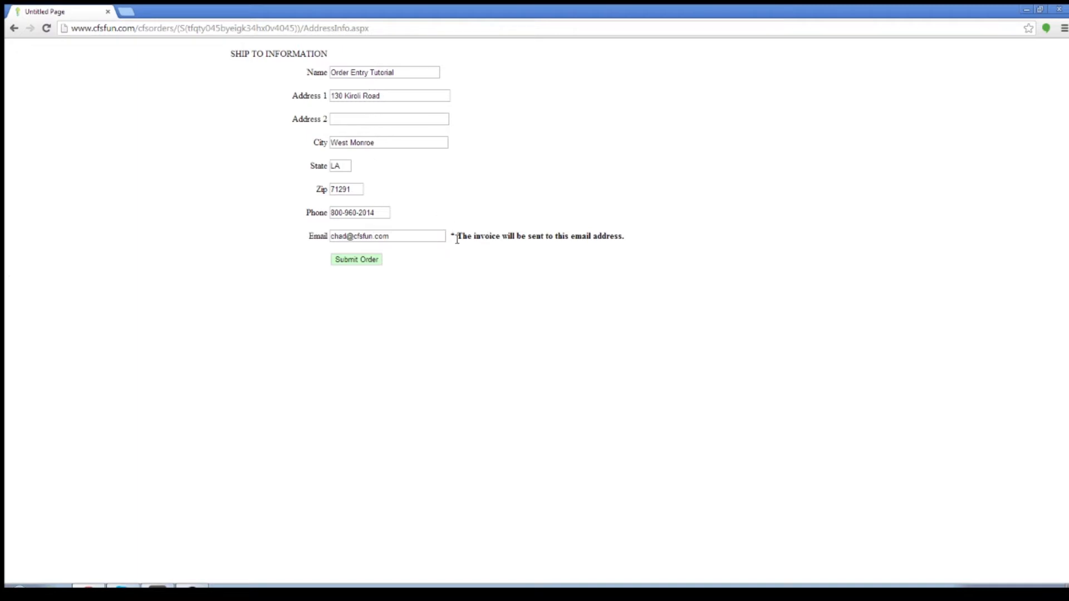
pyautogui.moveTo(407, 240); pyautogui.dragTo(327, 235)
pyautogui.click(400, 235)
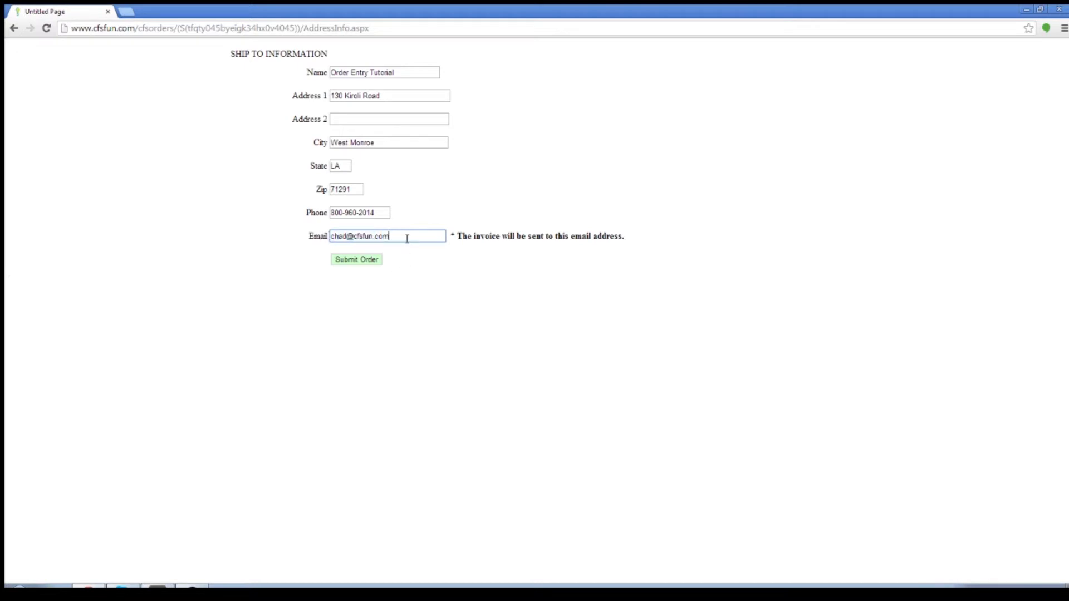
pyautogui.click(407, 235)
pyautogui.moveTo(407, 235); pyautogui.dragTo(318, 238)
pyautogui.click(413, 235)
pyautogui.click(484, 210)
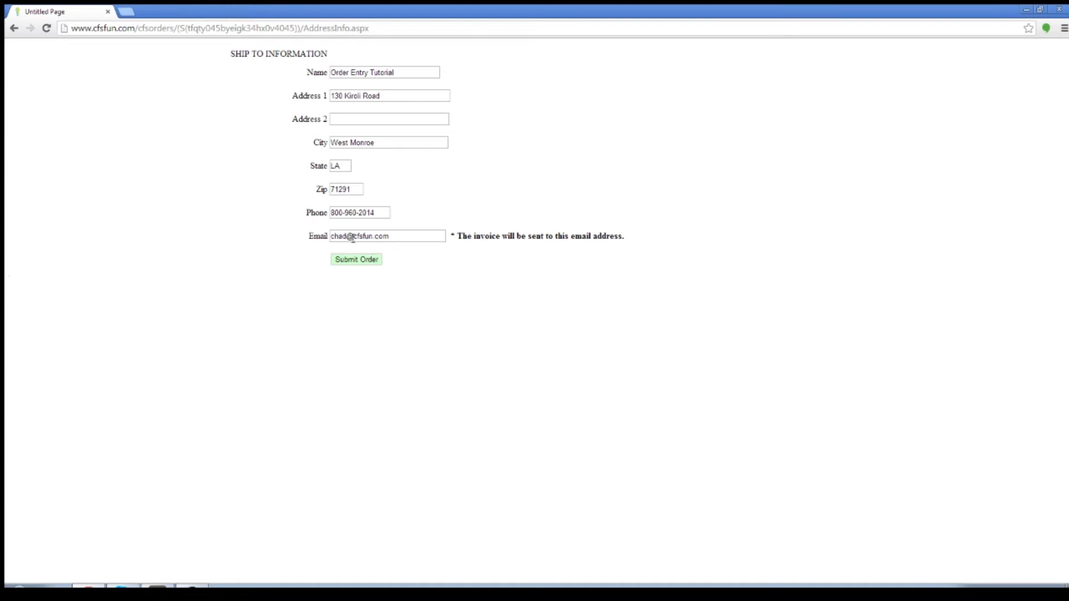
pyautogui.click(363, 265)
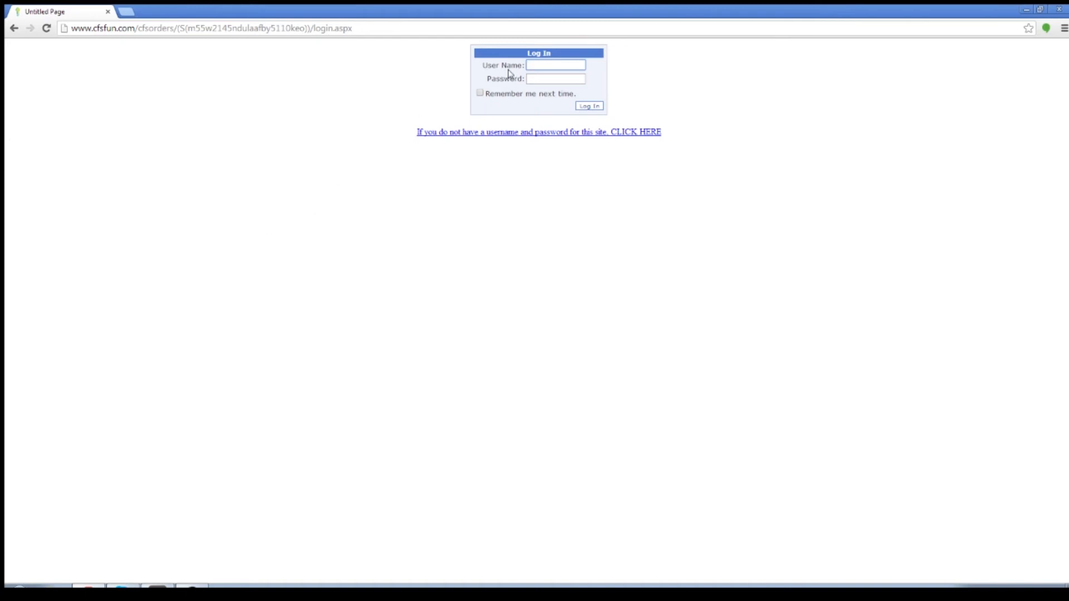
# Log back in to the order site with the account's user name and password.
pyautogui.click(550, 64)
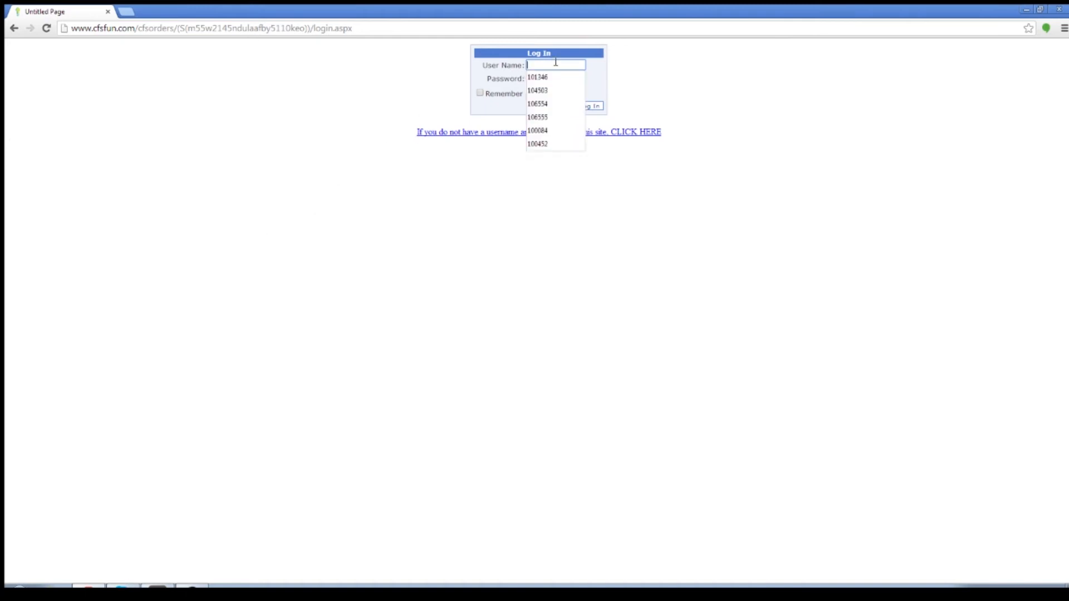
pyautogui.write('6598')
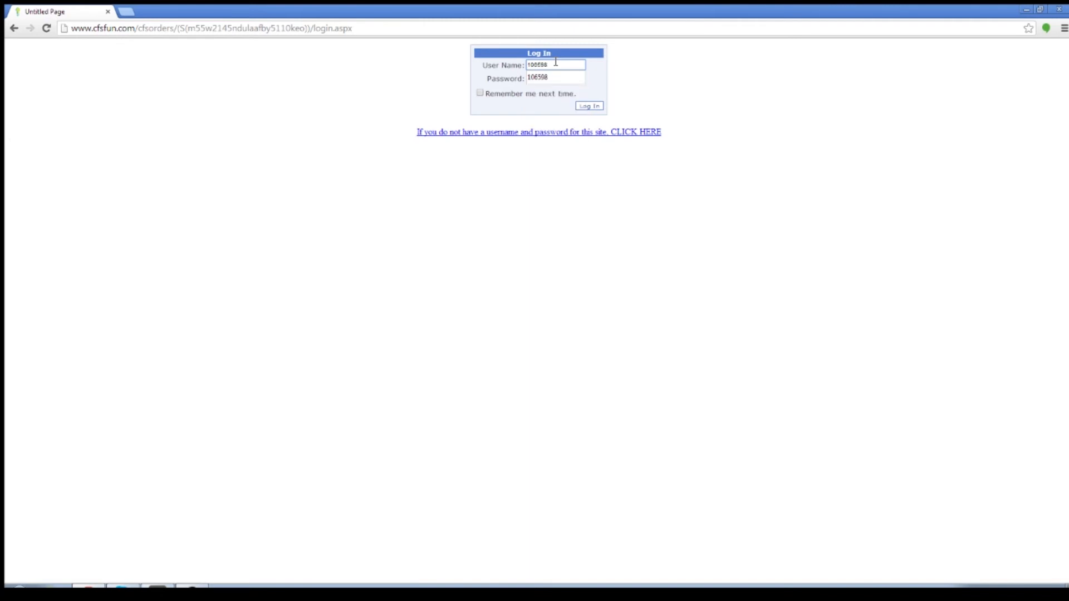
pyautogui.press('Tab')
pyautogui.click(595, 107)
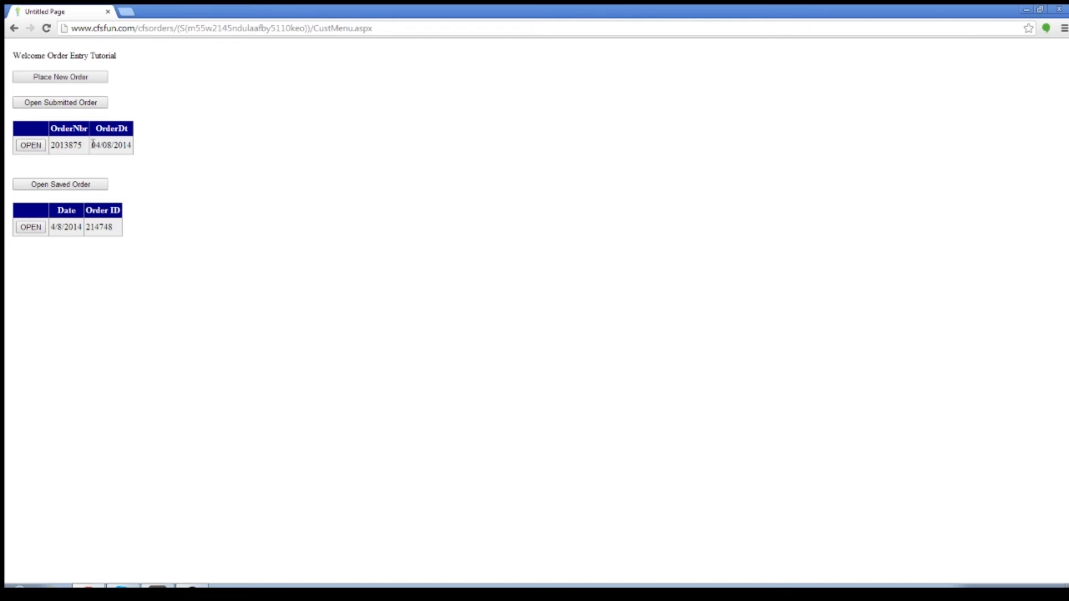
# Open the submitted order and set the 3001 Chunky Choc Chip quantity in its second row to 3.
pyautogui.click(31, 146)
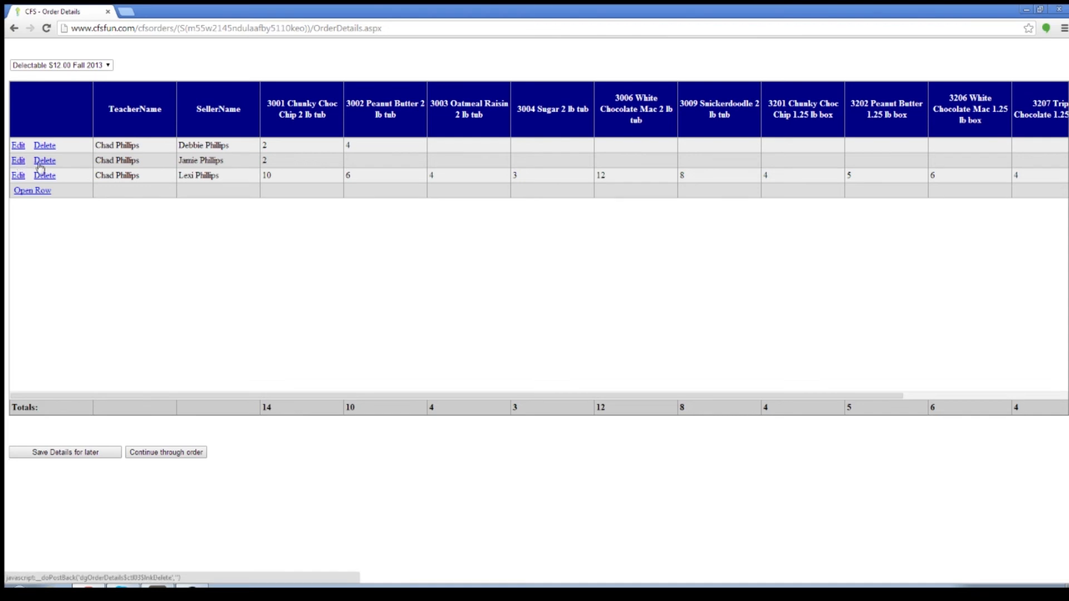
pyautogui.click(19, 161)
pyautogui.click(281, 163)
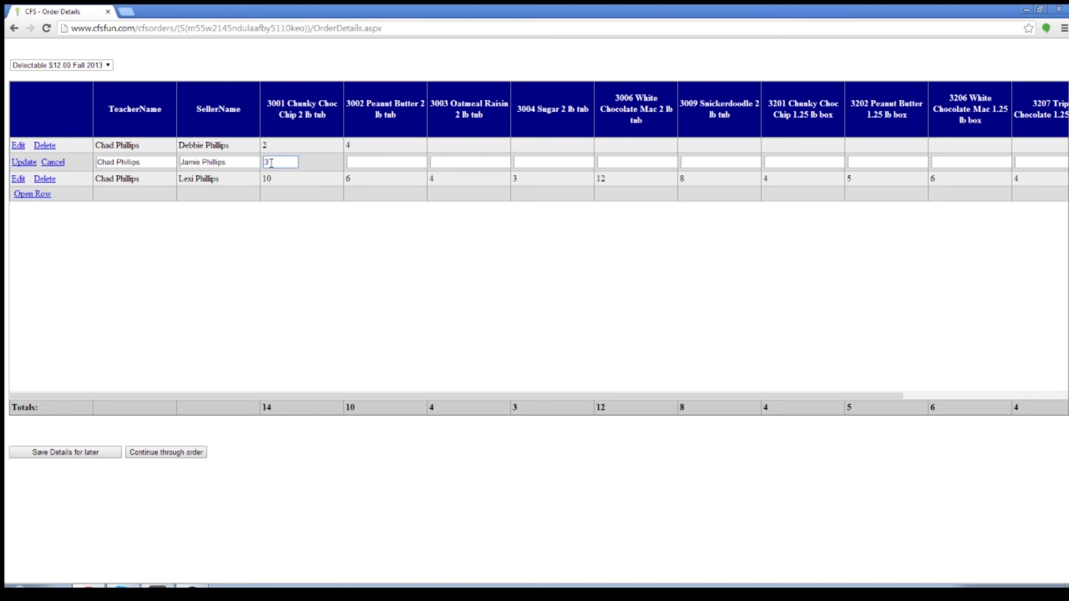
pyautogui.click(23, 162)
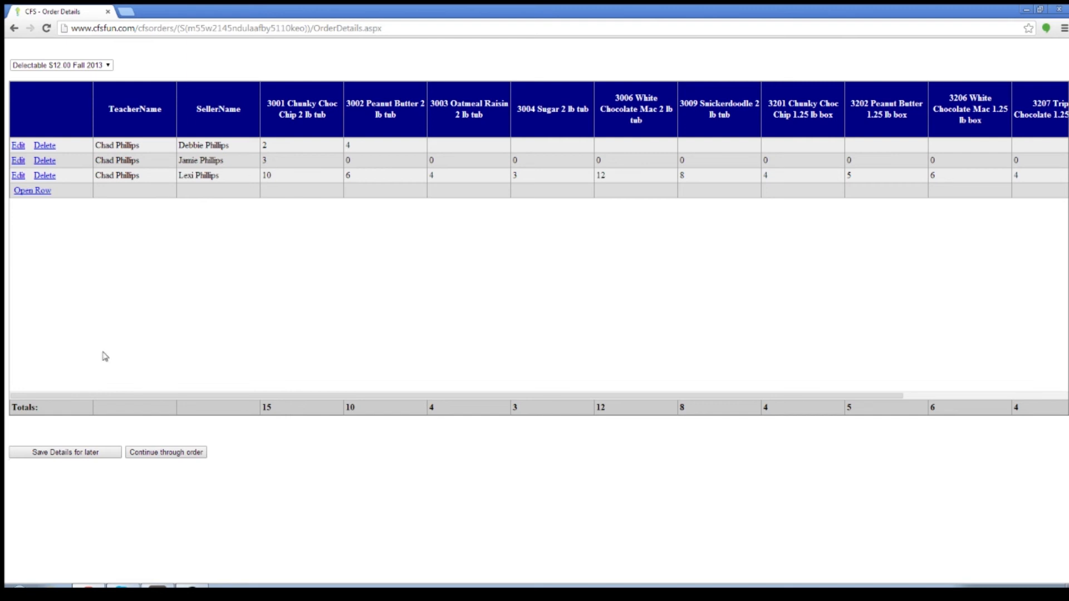
# Continue through the edited order and past the quantity confirmation to the free items entry.
pyautogui.click(162, 451)
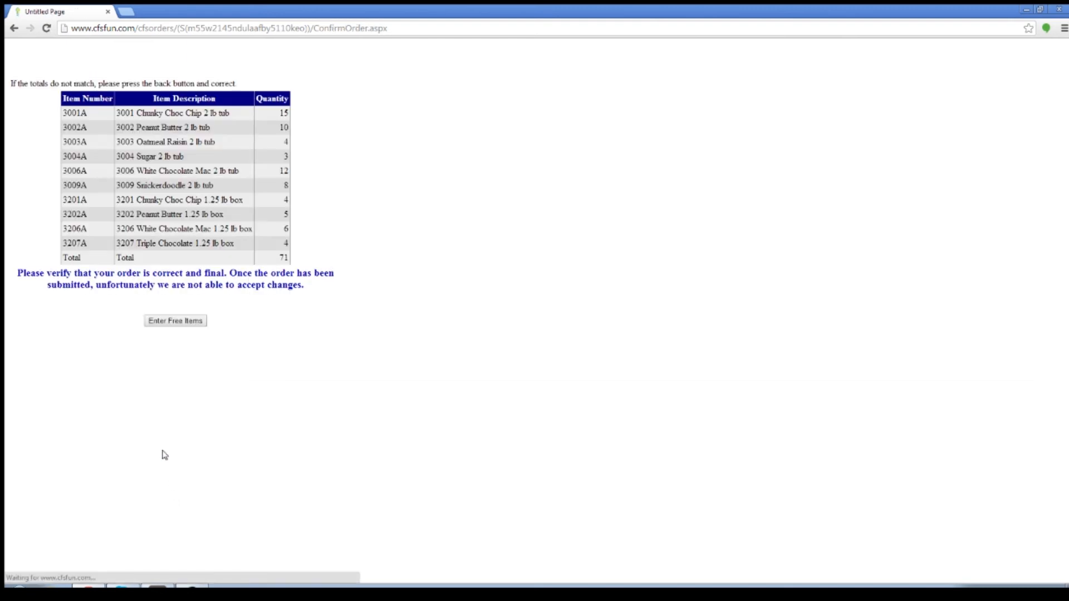
pyautogui.click(186, 325)
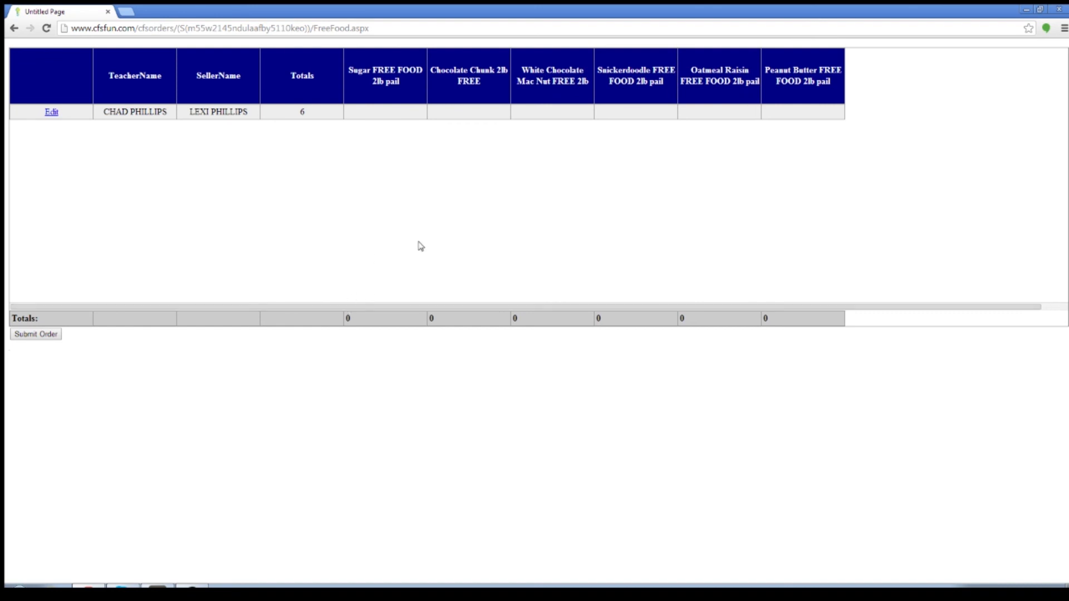
pyautogui.moveTo(399, 308)
pyautogui.mouseDown()
pyautogui.moveTo(429, 308)
pyautogui.moveTo(392, 308)
pyautogui.mouseUp()
# Re-enter the seller's free items as 3 Chocolate Chunk, 2 White Chocolate Mac Nut and 1 Peanut Butter, and update the row.
pyautogui.click(52, 112)
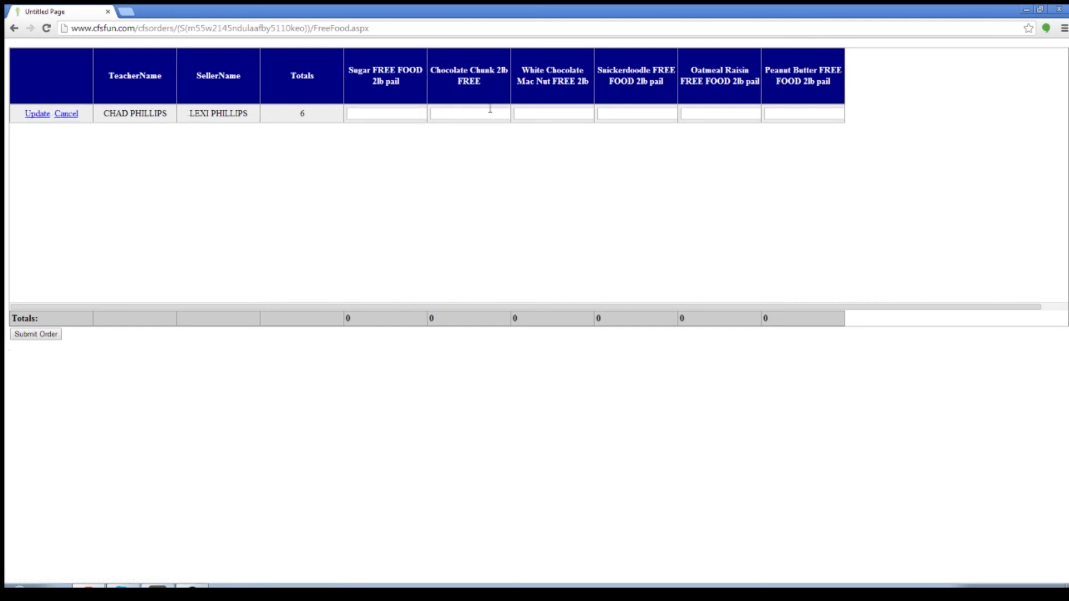
pyautogui.click(474, 114)
pyautogui.write('3')
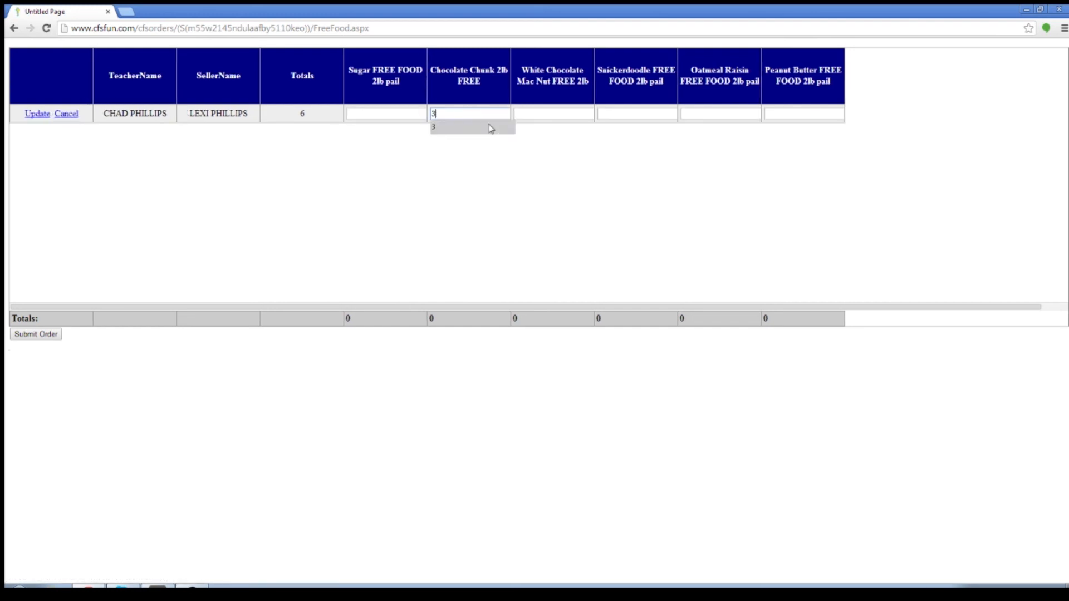
pyautogui.press('Tab')
pyautogui.write('2')
pyautogui.press('Tab')
pyautogui.press('Tab')
pyautogui.press('Tab')
pyautogui.write('1')
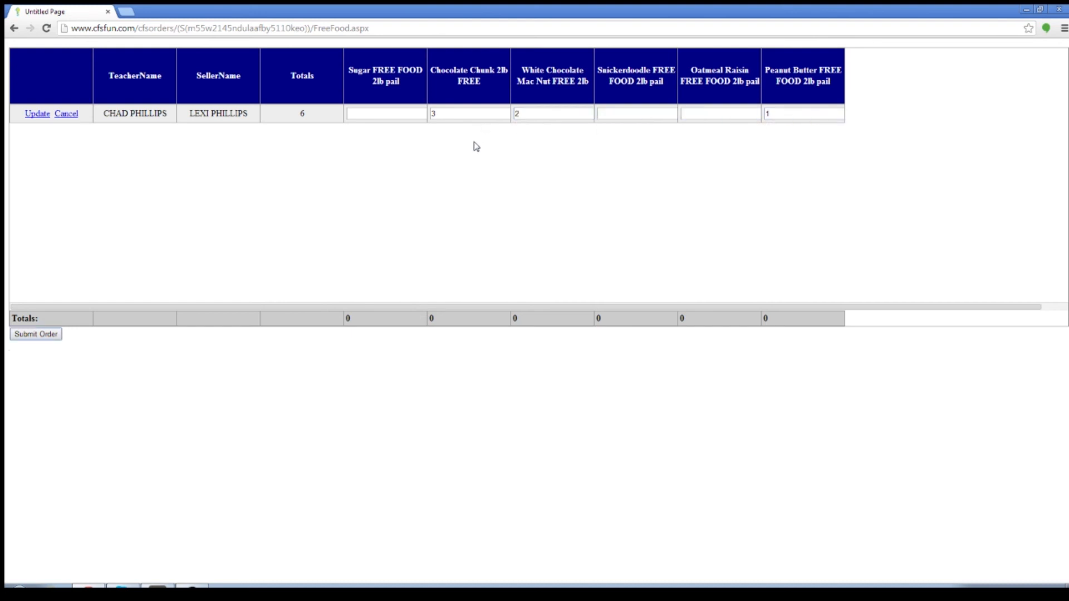
pyautogui.click(34, 113)
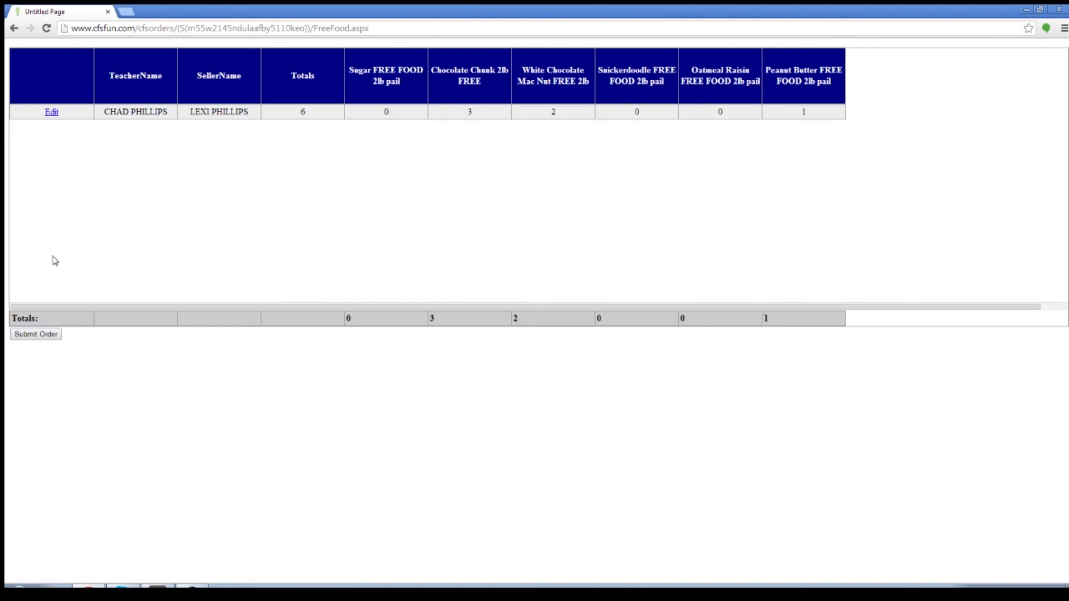
# Proceed to the ship-to information and submit the edited order with the existing shipping details.
pyautogui.click(43, 336)
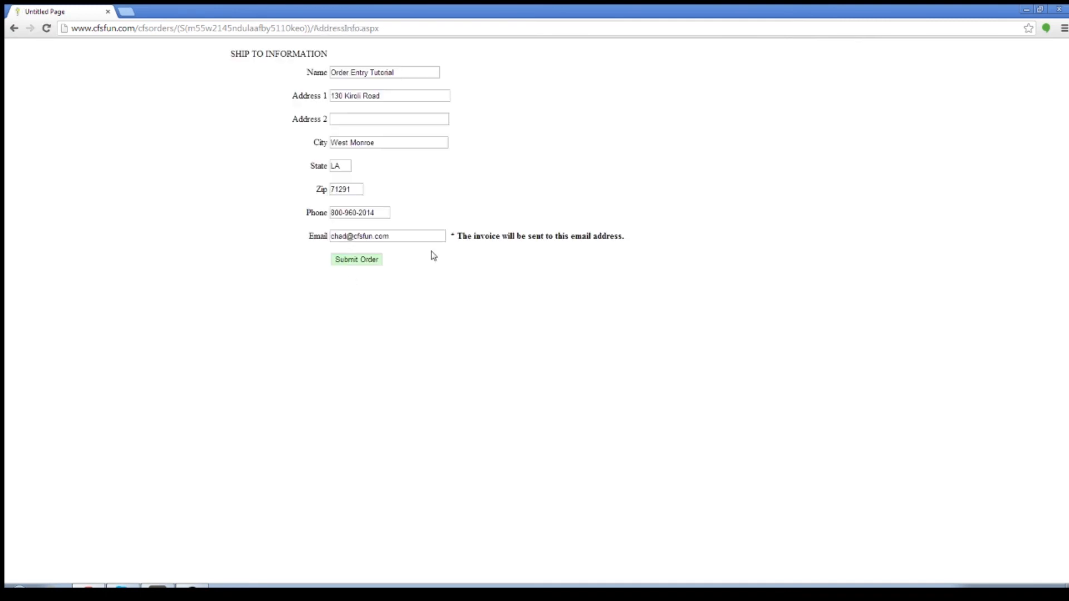
pyautogui.click(367, 263)
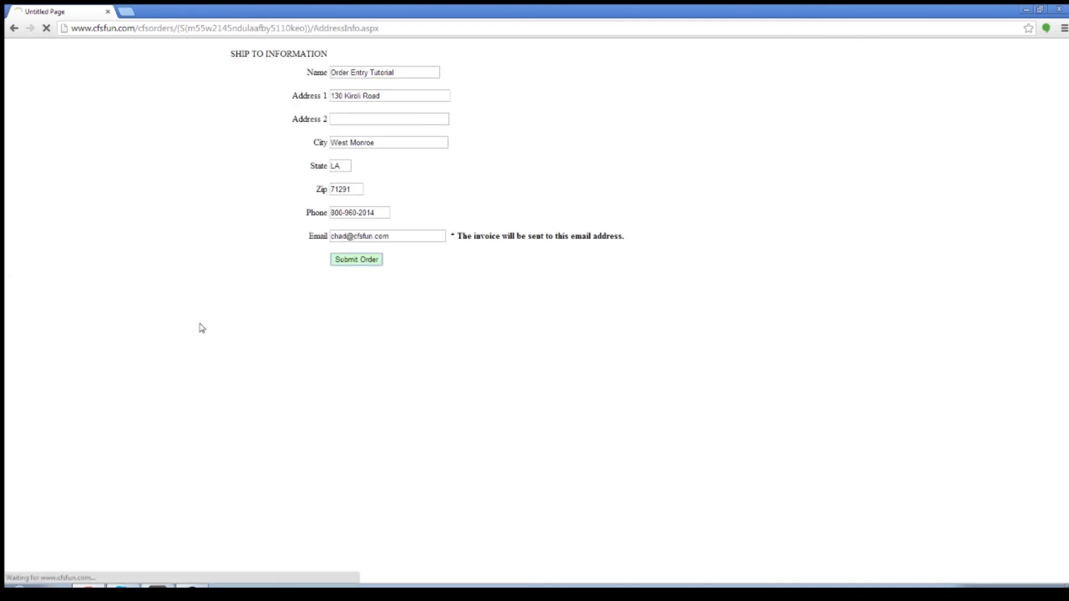